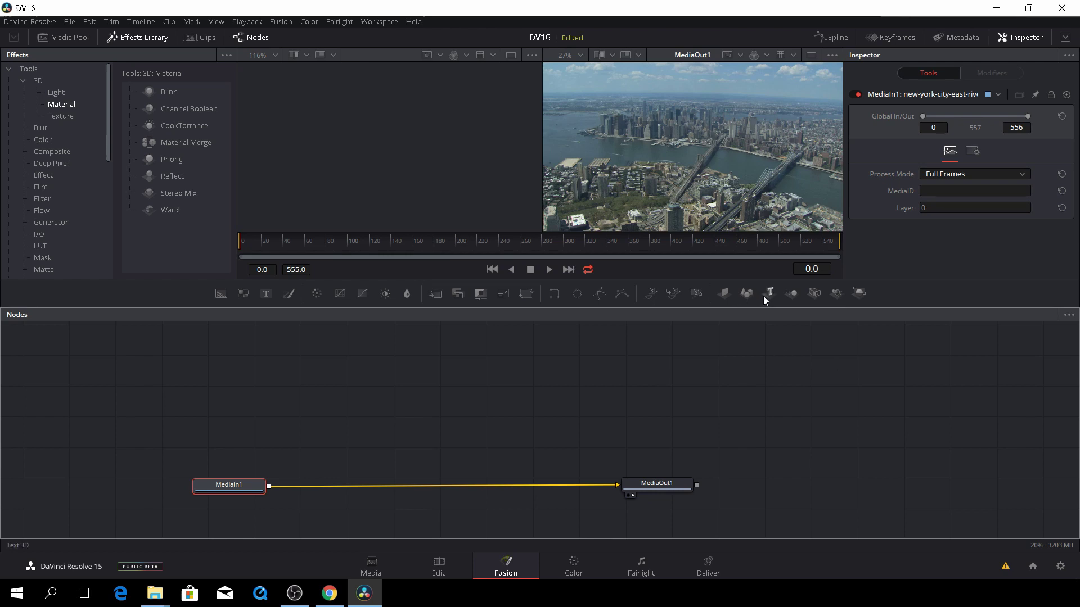
- Add Text3D1 and Renderer3D1 nodes and wire the text's output into the renderer
{"action": "left_click_drag", "start_coordinate": [770, 295], "coordinate": [517, 373]}
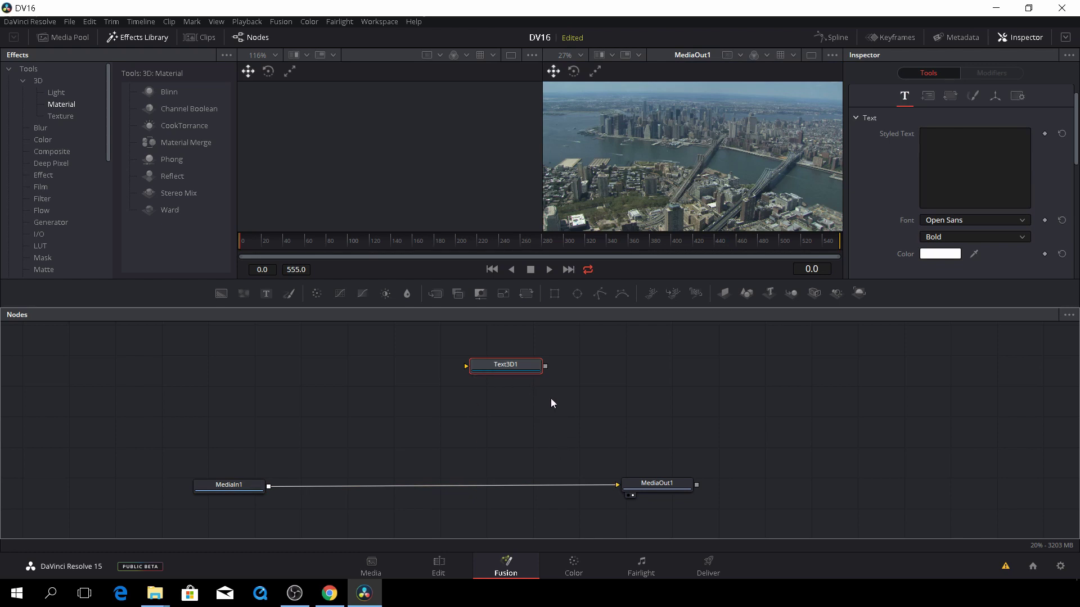
{"action": "left_click_drag", "start_coordinate": [511, 366], "coordinate": [483, 377]}
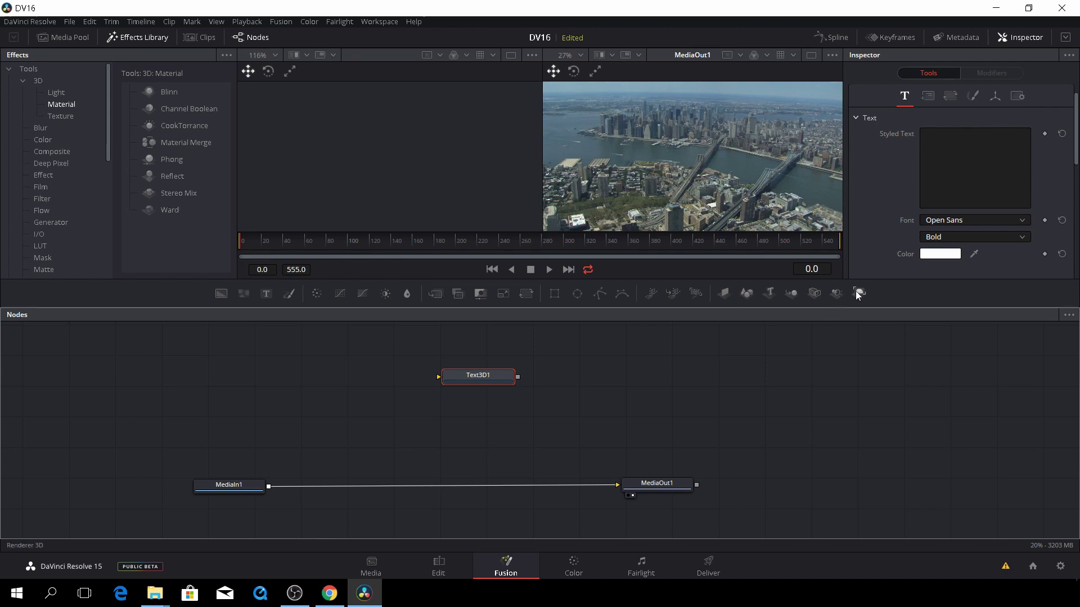
{"action": "left_click_drag", "start_coordinate": [859, 294], "coordinate": [623, 373]}
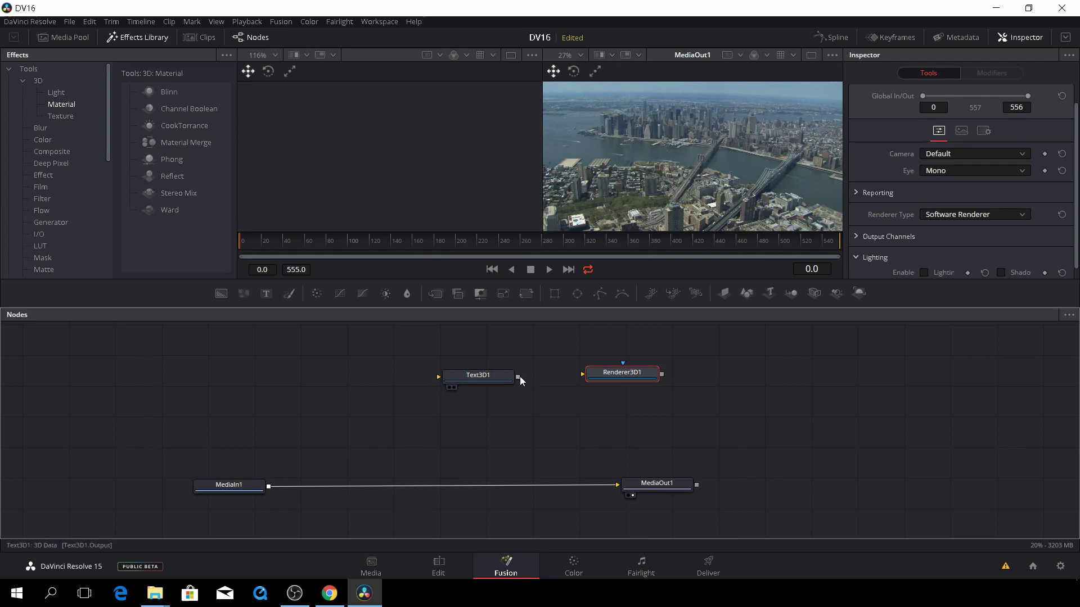
{"action": "left_click_drag", "start_coordinate": [518, 376], "coordinate": [582, 373]}
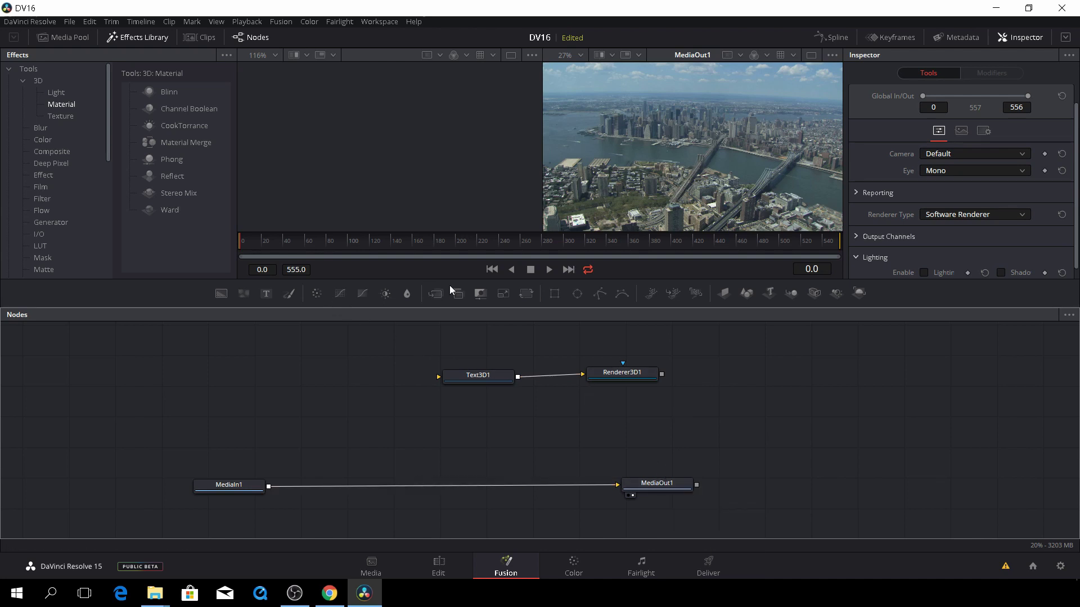
- Place Merge1 between MediaIn1 and MediaOut1, taking Renderer3D1's output as foreground
{"action": "left_click_drag", "start_coordinate": [439, 295], "coordinate": [588, 433]}
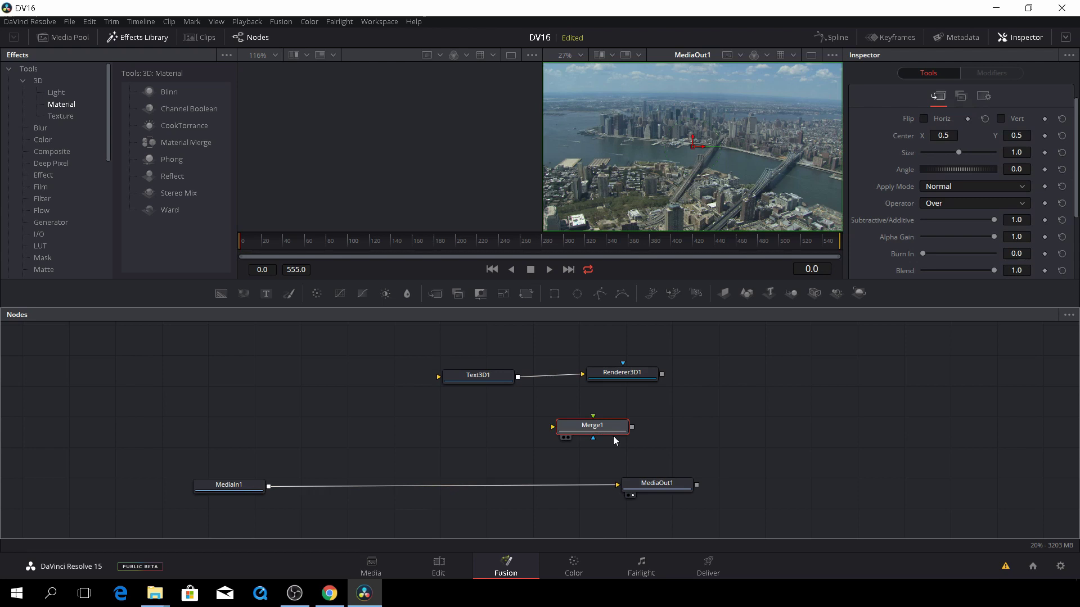
{"action": "left_click_drag", "start_coordinate": [663, 374], "coordinate": [595, 417]}
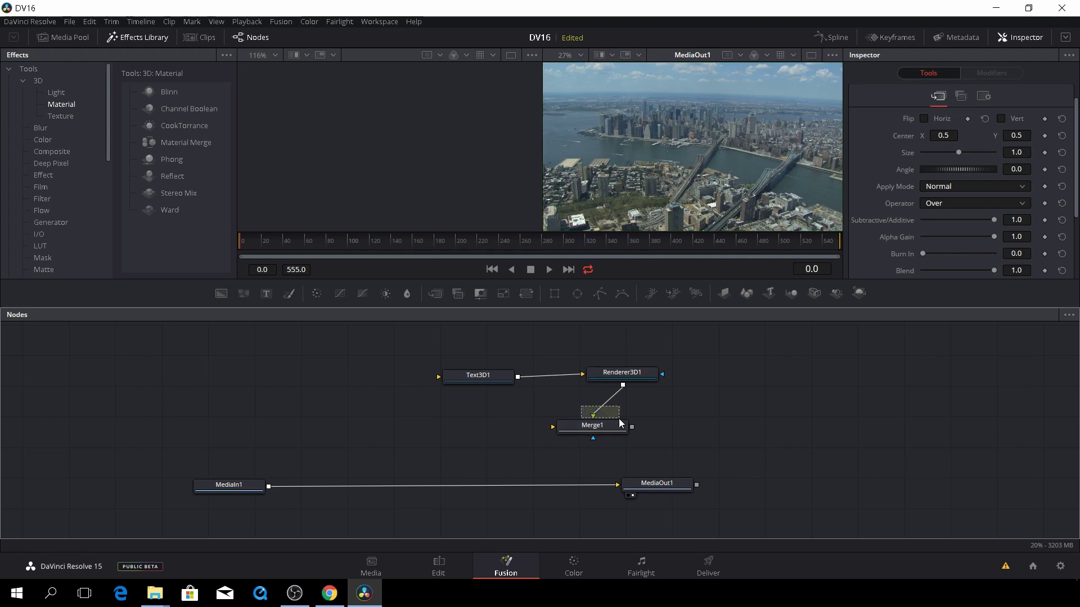
{"action": "left_click_drag", "start_coordinate": [595, 416], "coordinate": [529, 488]}
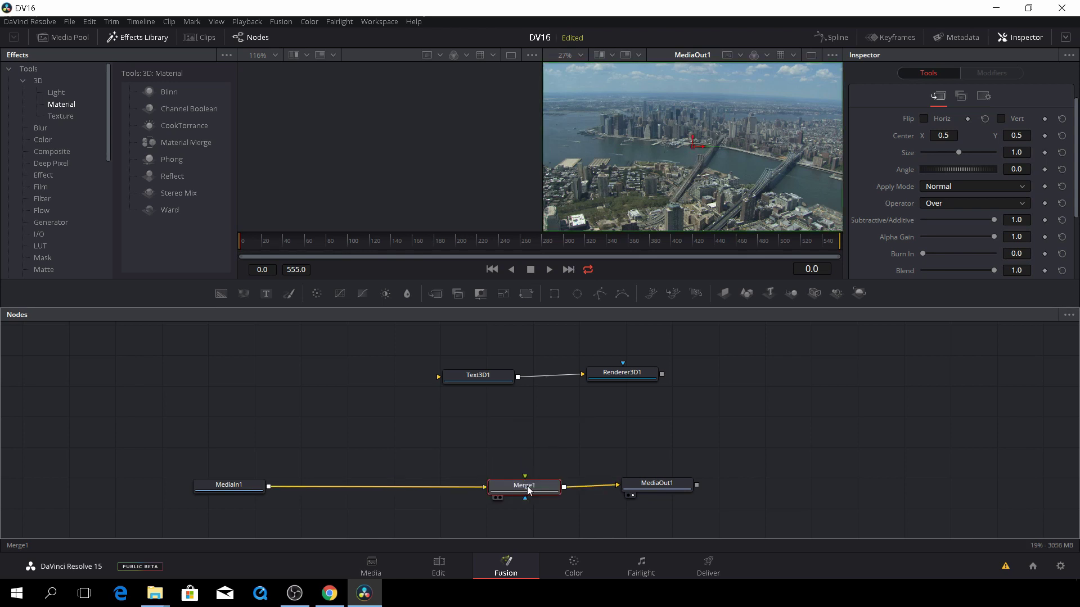
{"action": "left_click_drag", "start_coordinate": [662, 374], "coordinate": [524, 478]}
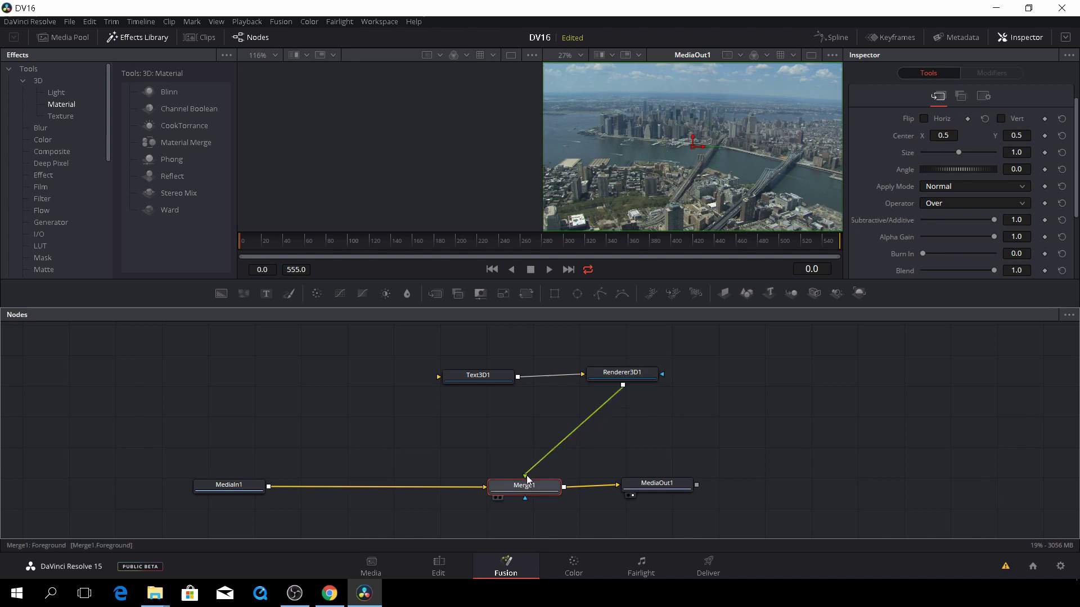
- Change Text3D1's Styled Text to 'NYC'
{"action": "left_click", "coordinate": [496, 374]}
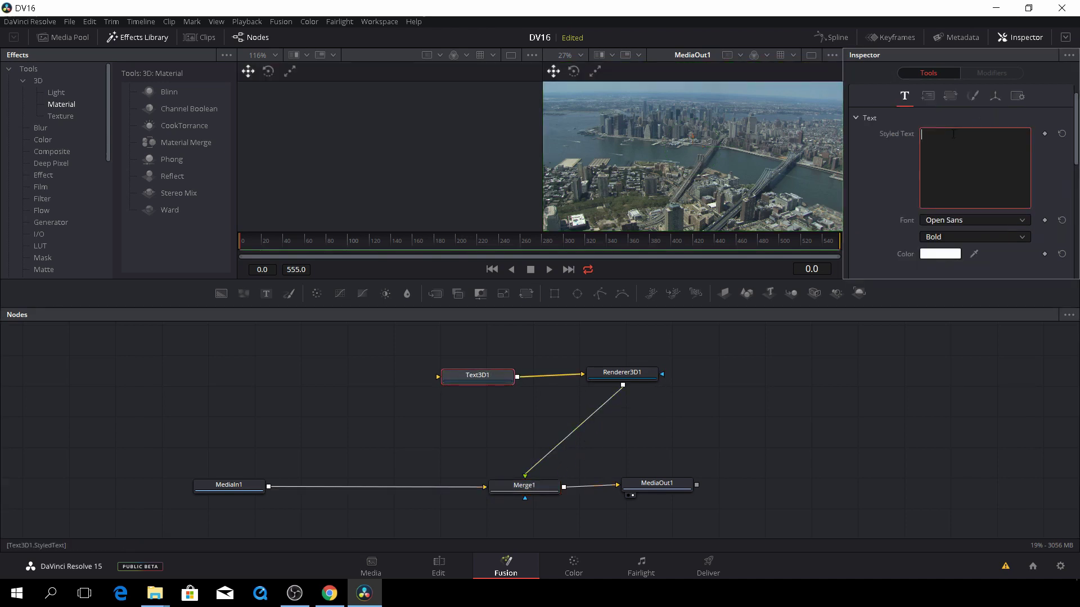
{"action": "type", "text": "NYC"}
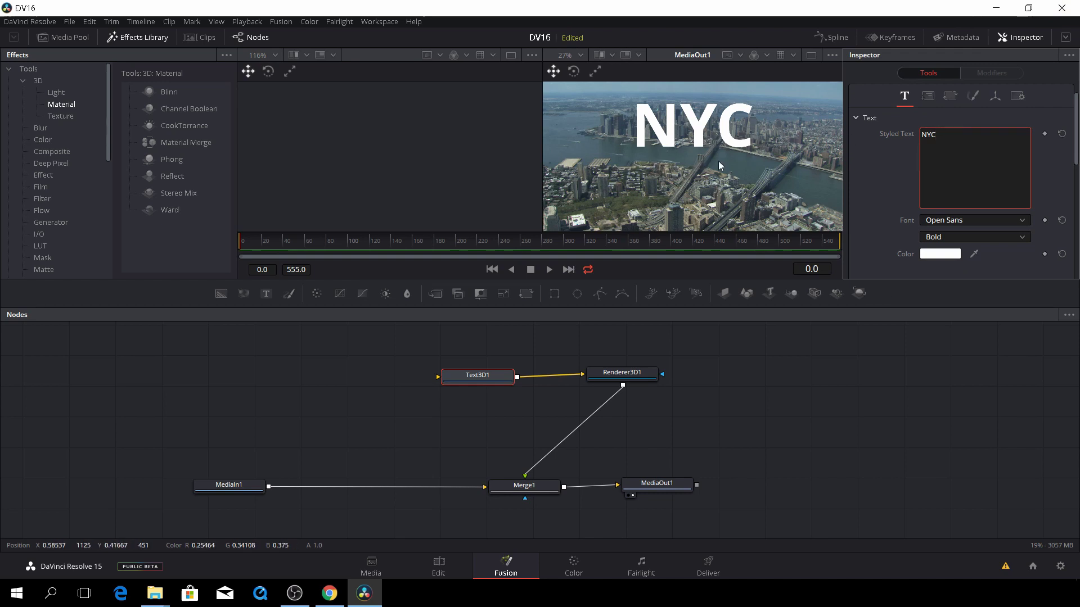
{"action": "scroll", "coordinate": [894, 187], "scroll_direction": "down", "scroll_amount": 3}
{"action": "scroll", "coordinate": [894, 187], "scroll_direction": "down", "scroll_amount": 3}
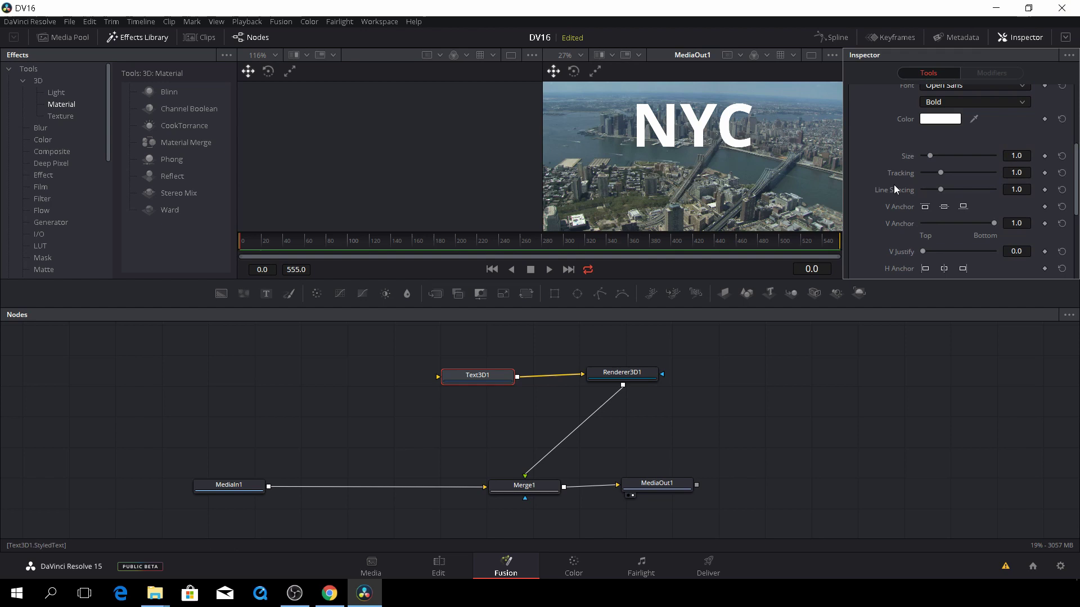
{"action": "scroll", "coordinate": [893, 185], "scroll_direction": "down", "scroll_amount": 7}
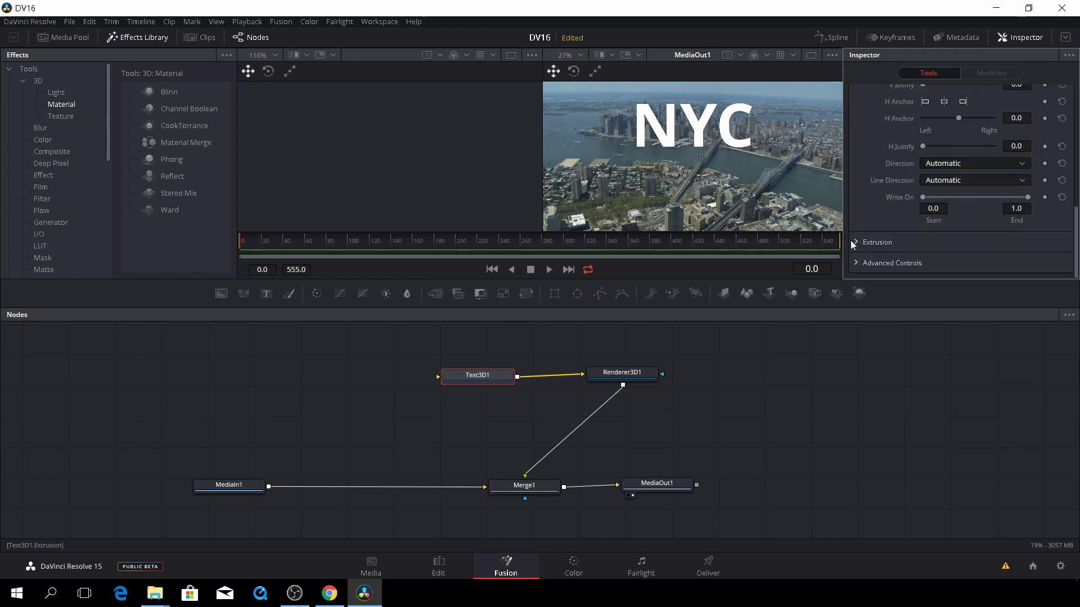
- Set Text3D1's Extrusion Depth to 0.0457
{"action": "left_click", "coordinate": [856, 243]}
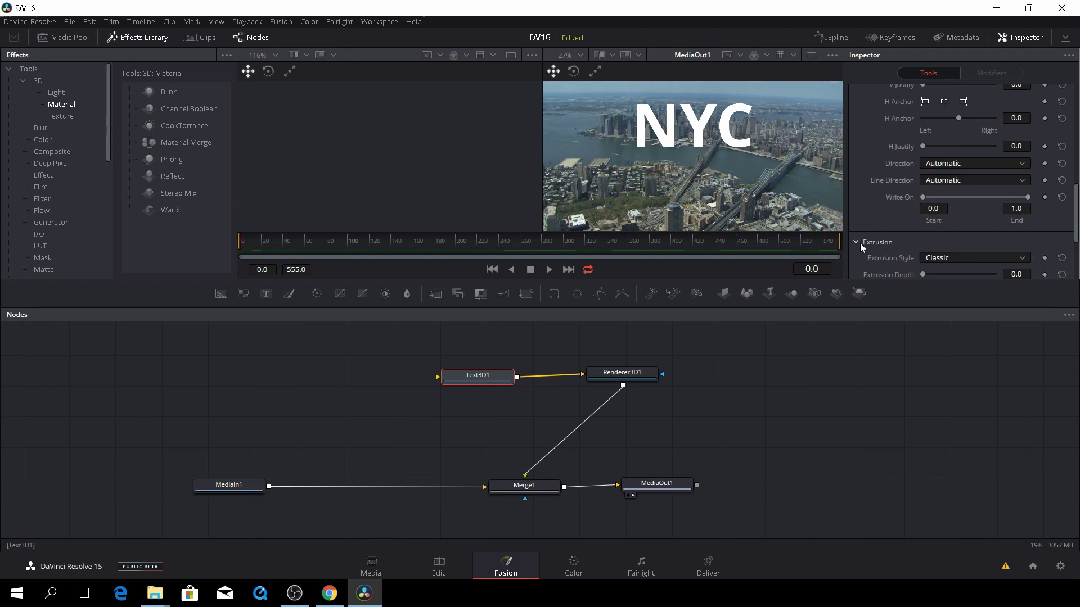
{"action": "scroll", "coordinate": [867, 244], "scroll_direction": "down", "scroll_amount": 3}
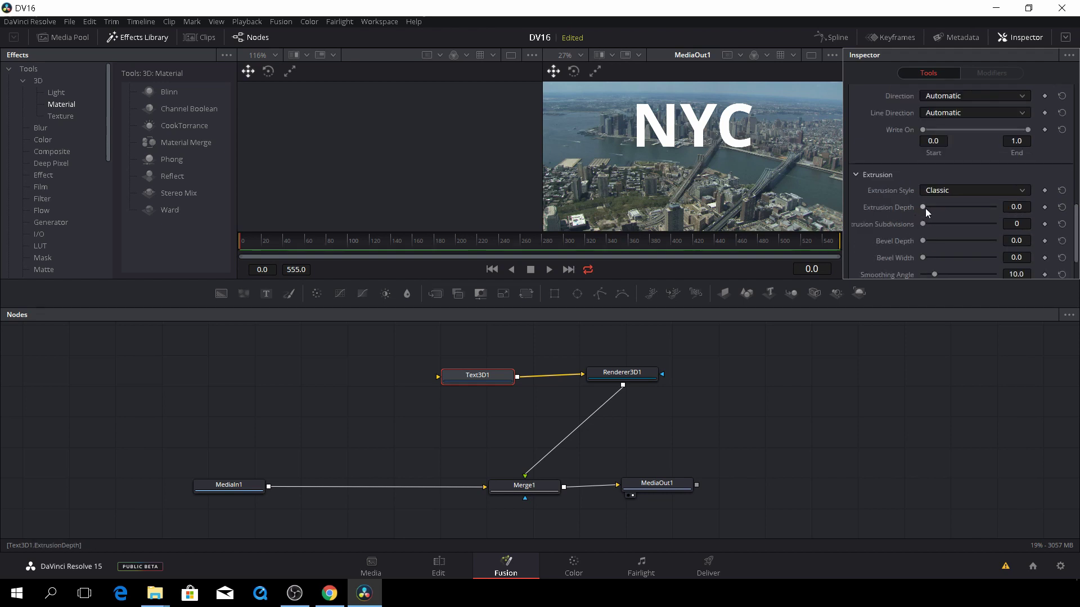
{"action": "left_click_drag", "start_coordinate": [926, 207], "coordinate": [940, 207]}
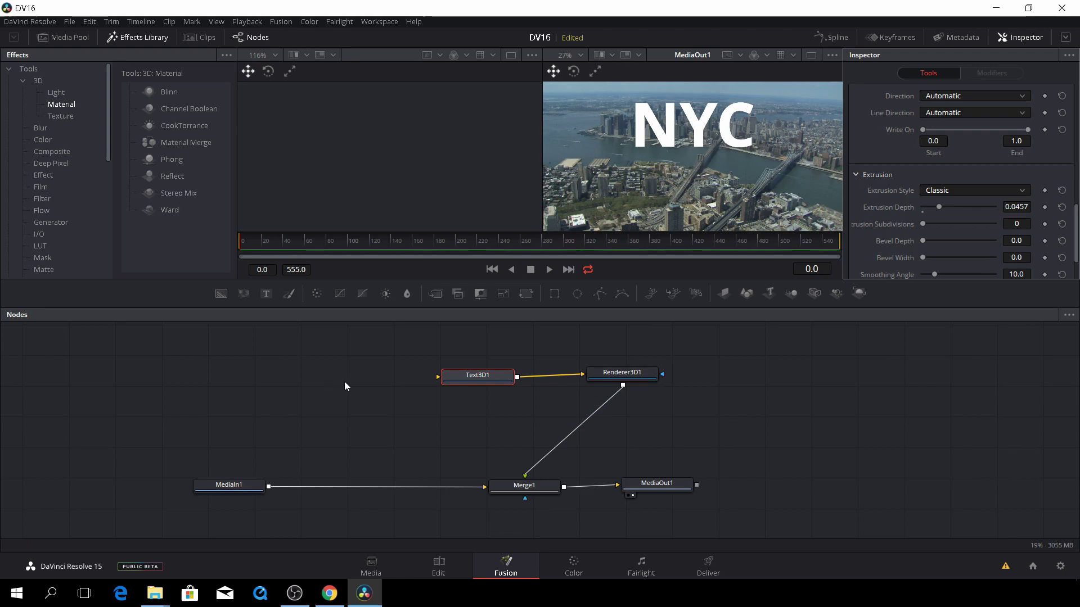
- Add a Point Light from Add Tool > 3D > Light and position PointLight1 below Text3D1
{"action": "right_click", "coordinate": [267, 385]}
{"action": "mouse_move", "coordinate": [287, 394]}
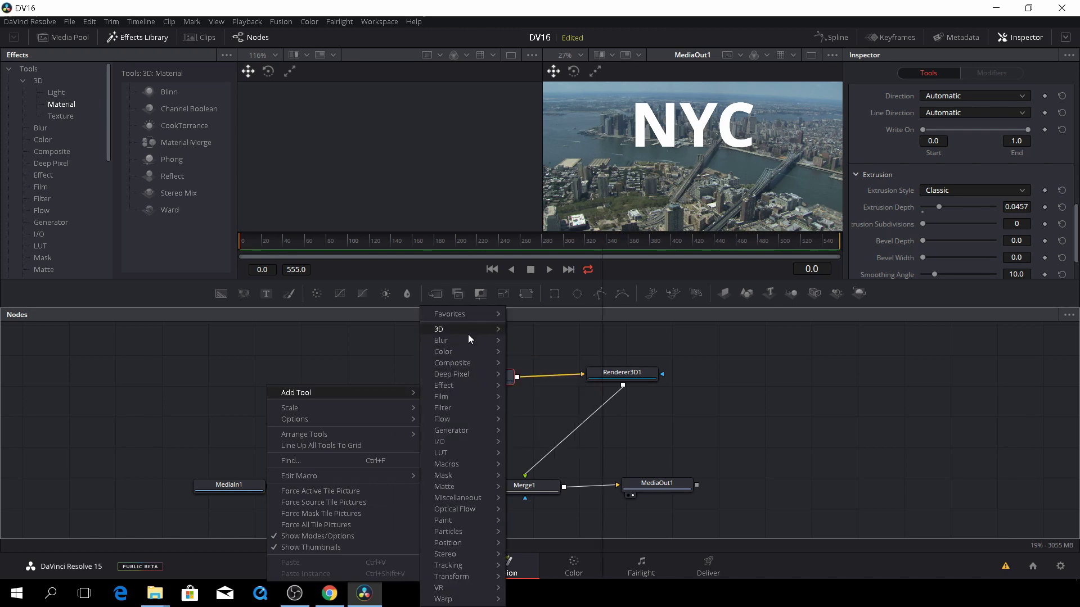
{"action": "mouse_move", "coordinate": [468, 334]}
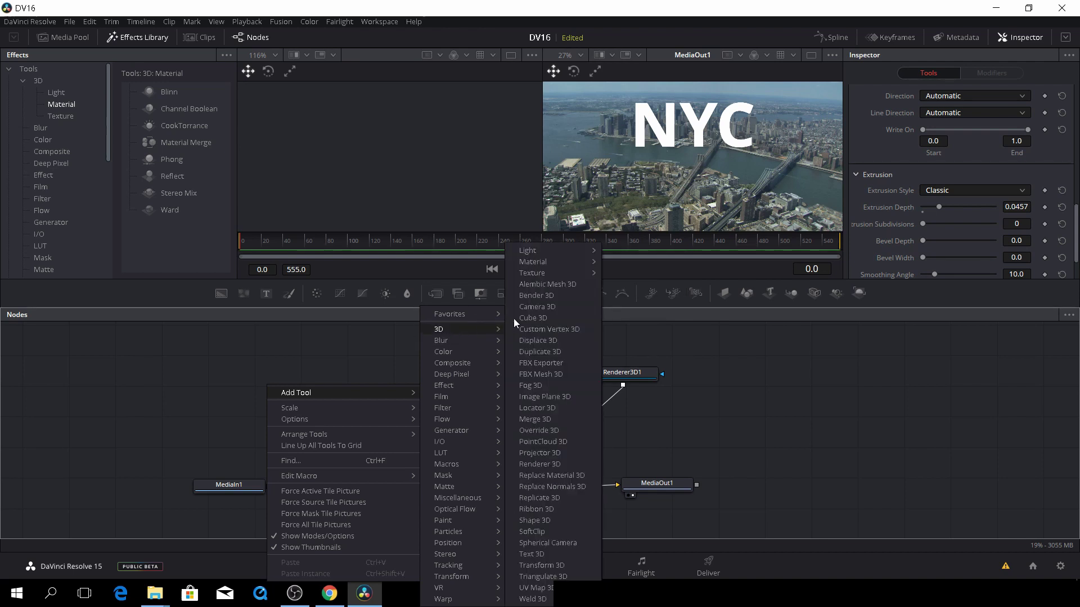
{"action": "mouse_move", "coordinate": [541, 256]}
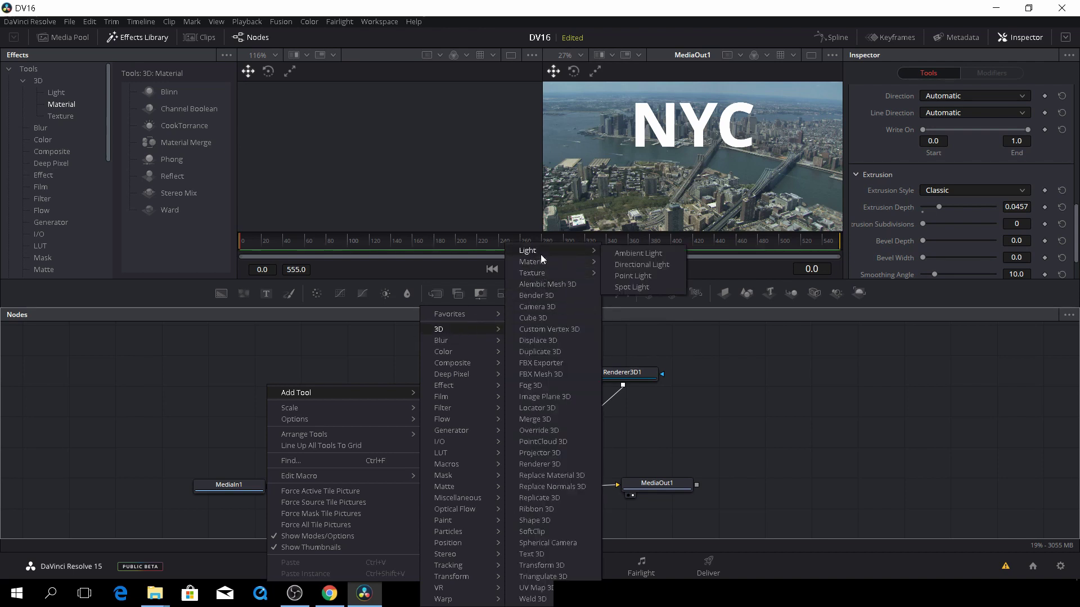
{"action": "left_click", "coordinate": [633, 275]}
{"action": "left_click_drag", "start_coordinate": [277, 383], "coordinate": [483, 418]}
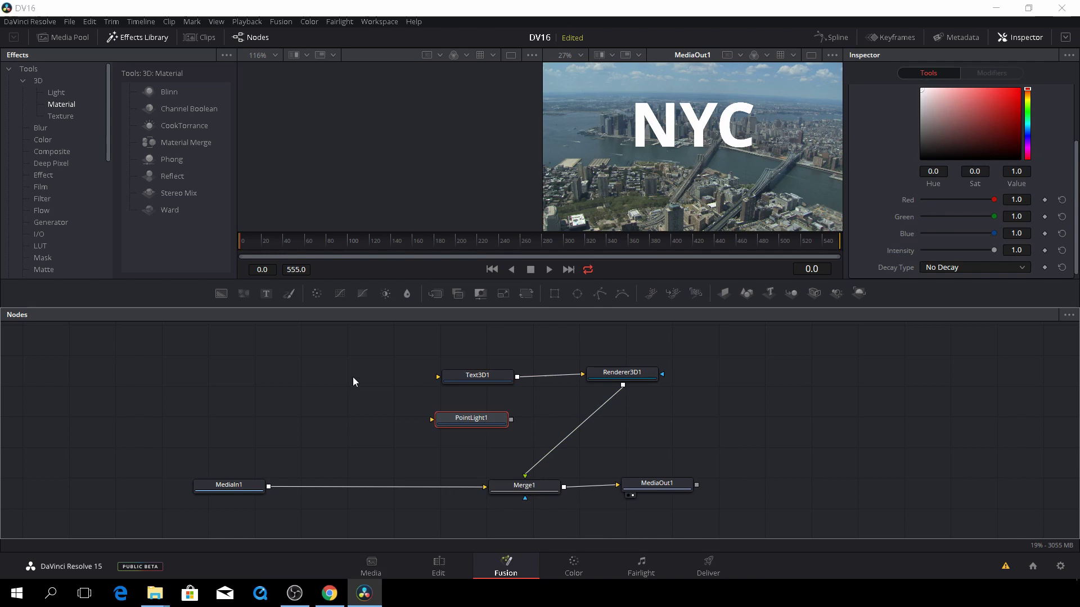
- Add a Merge3D1 node and arrange it beside PointLight1, with Text3D1 above
{"action": "key", "text": "shift+space"}
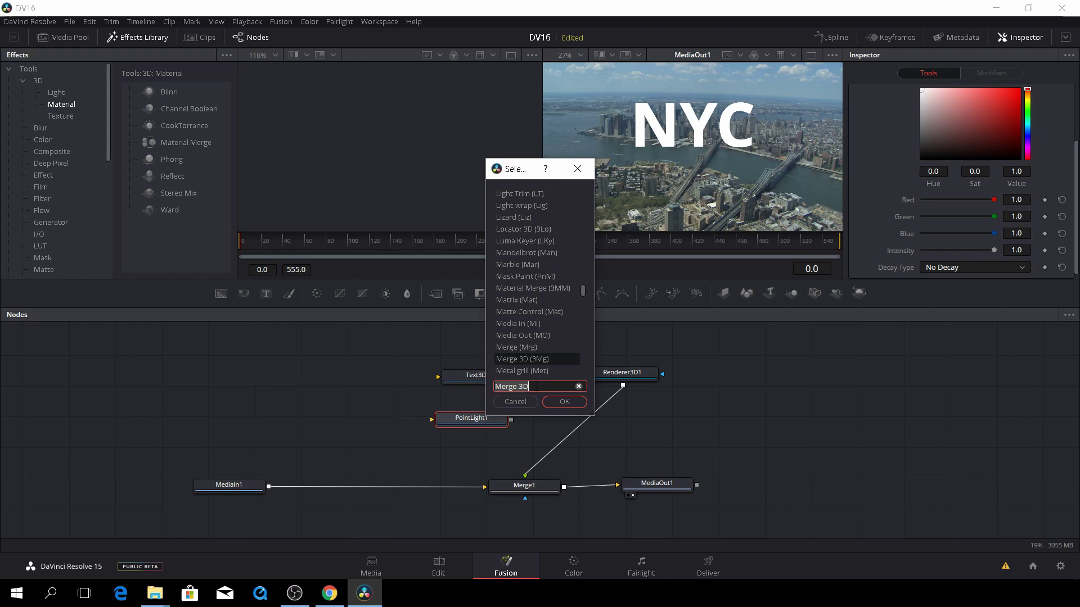
{"action": "left_click", "coordinate": [567, 402]}
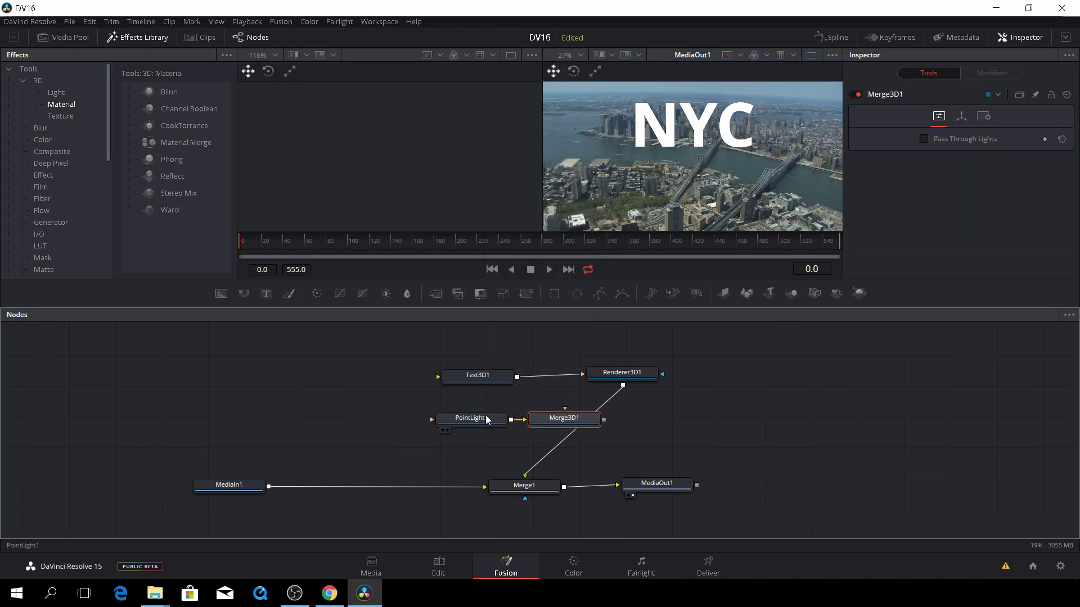
{"action": "left_click_drag", "start_coordinate": [471, 419], "coordinate": [384, 416]}
{"action": "left_click_drag", "start_coordinate": [467, 380], "coordinate": [408, 362]}
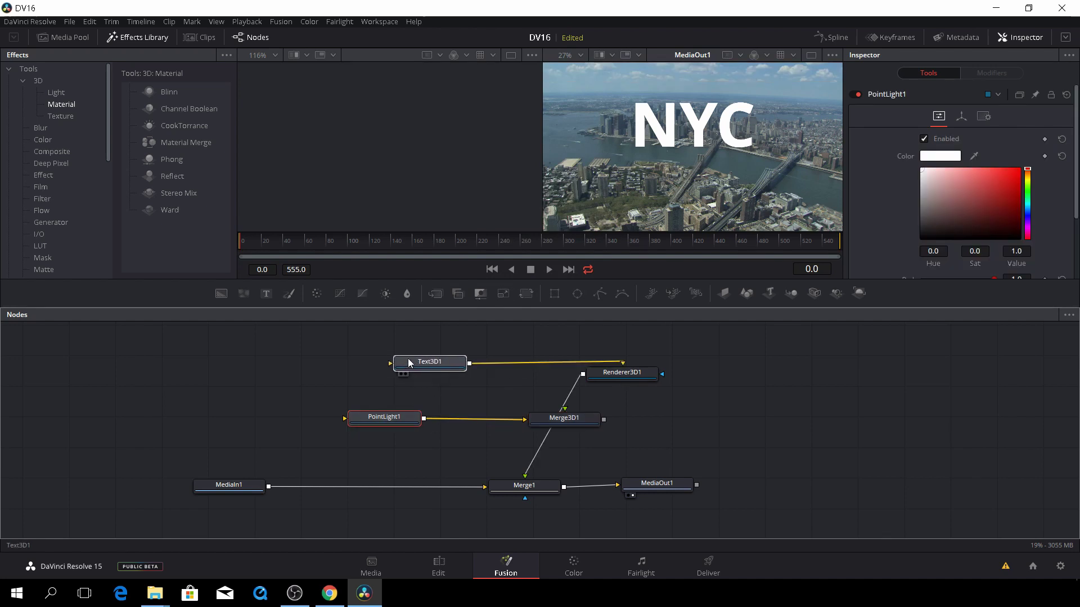
{"action": "left_click_drag", "start_coordinate": [567, 420], "coordinate": [474, 410]}
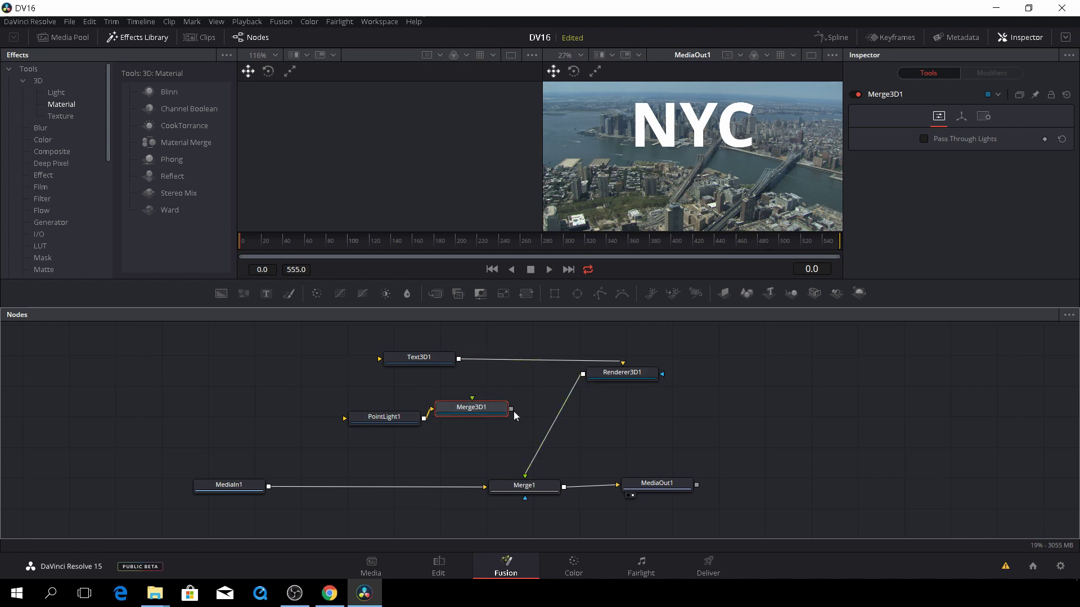
- Route Text3D1 into Merge3D1 and Merge3D1's output into Renderer3D1
{"action": "left_click_drag", "start_coordinate": [564, 361], "coordinate": [554, 366]}
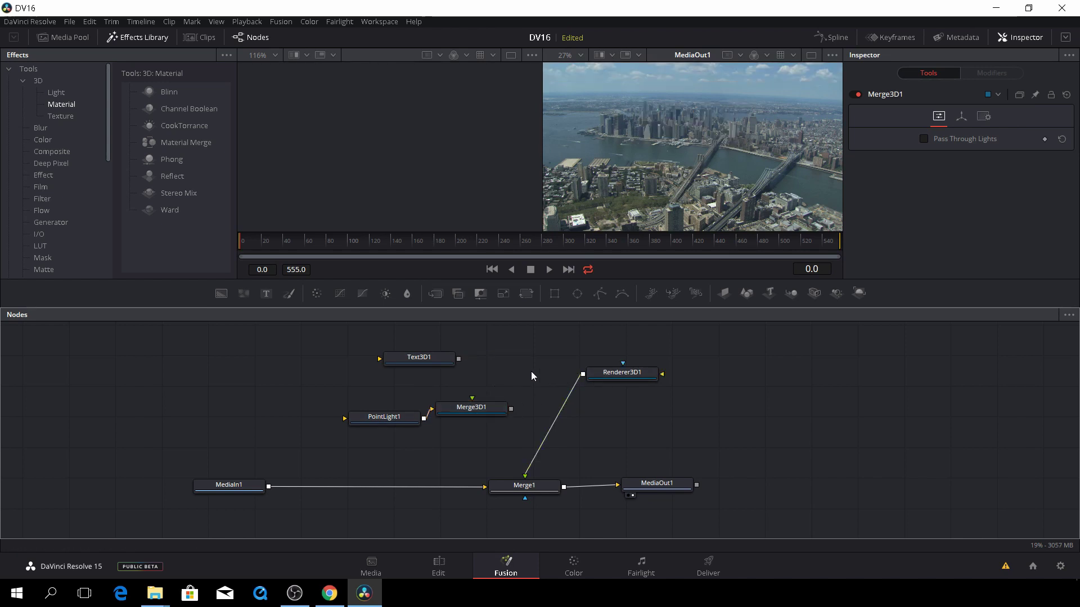
{"action": "left_click_drag", "start_coordinate": [460, 360], "coordinate": [482, 408]}
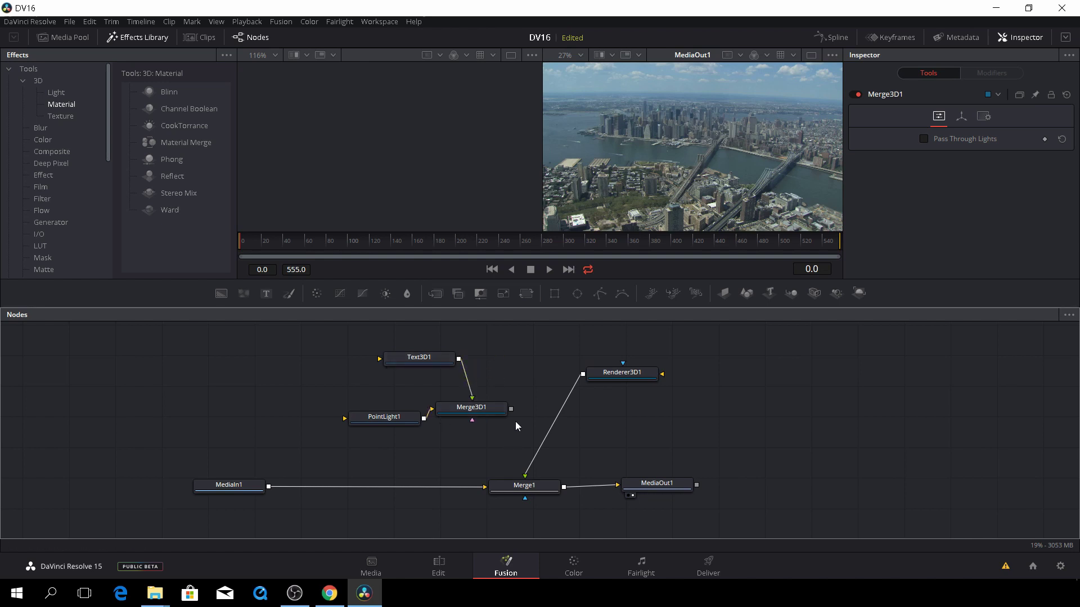
{"action": "left_click_drag", "start_coordinate": [514, 407], "coordinate": [609, 373]}
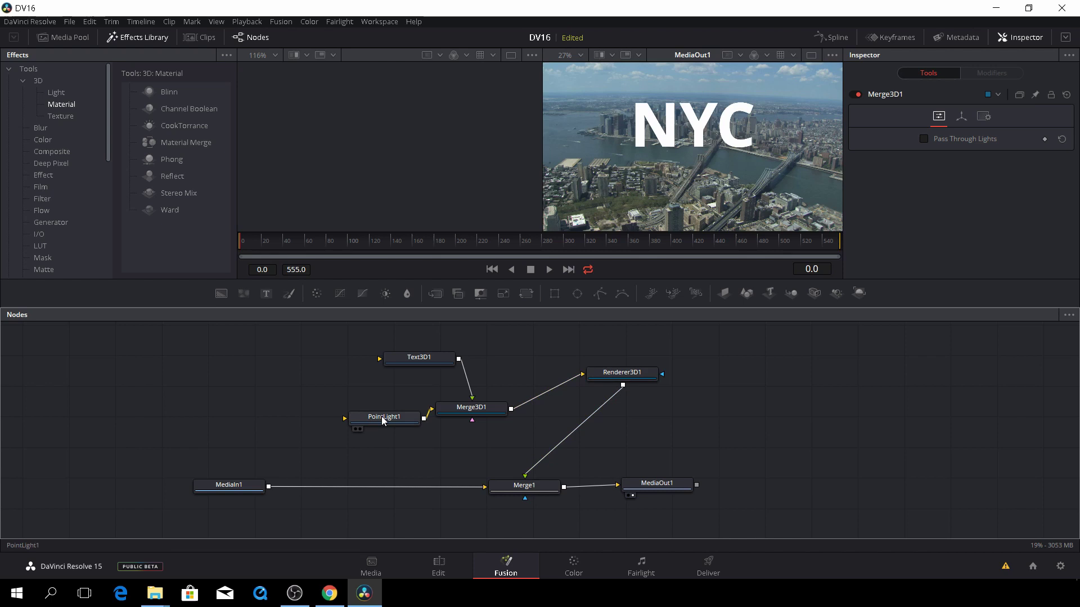
{"action": "left_click", "coordinate": [410, 358]}
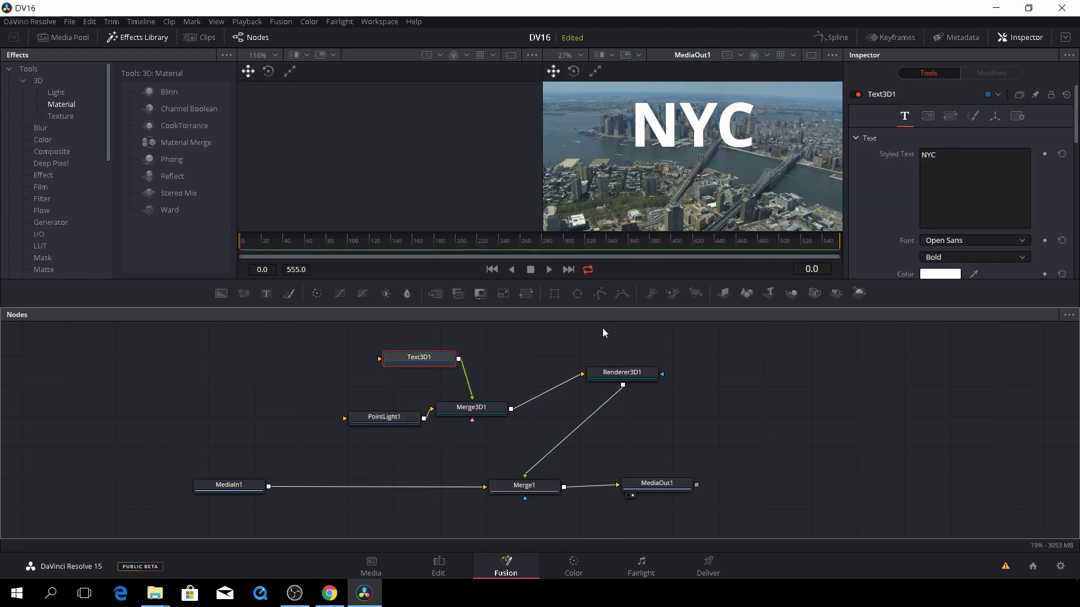
{"action": "left_click", "coordinate": [928, 116]}
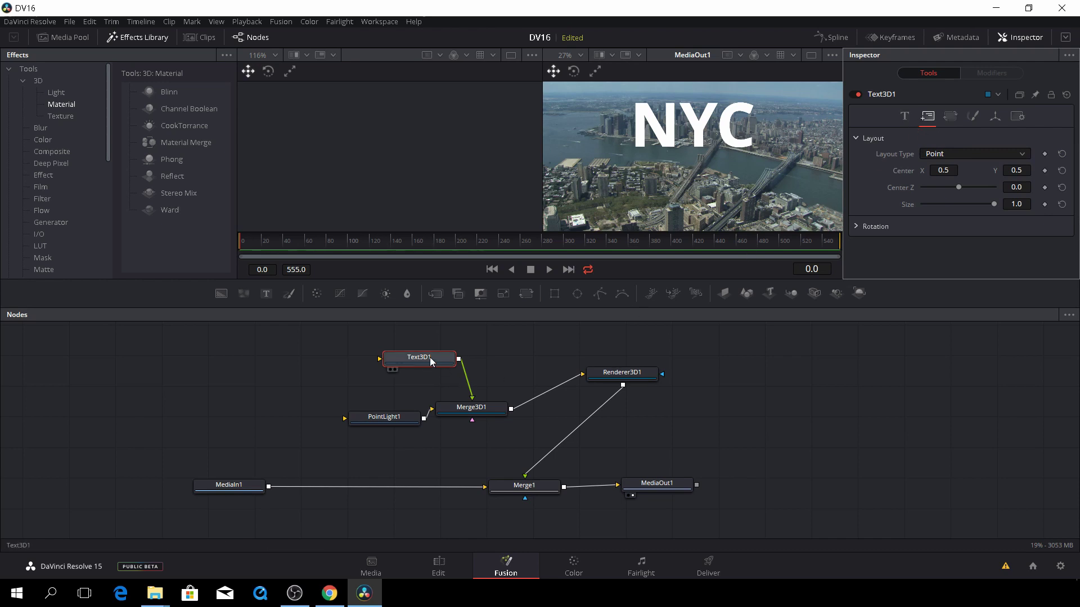
- View the NYC text in 3D, keep Angle X at 0 and set Angle Y to 13.0
{"action": "key", "text": "1"}
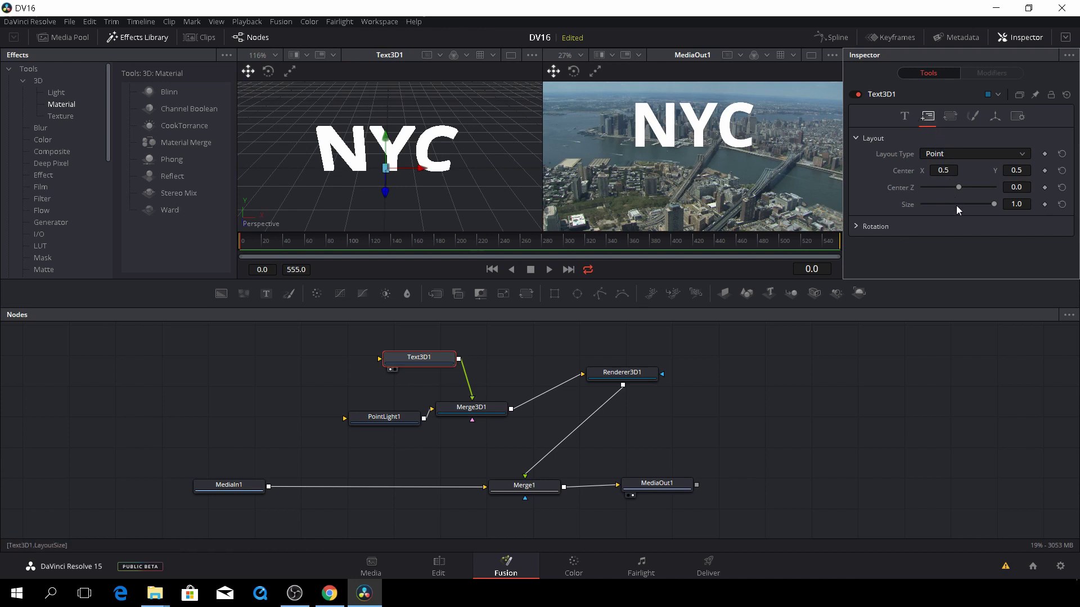
{"action": "left_click", "coordinate": [854, 227]}
{"action": "scroll", "coordinate": [933, 241], "scroll_direction": "down", "scroll_amount": 1}
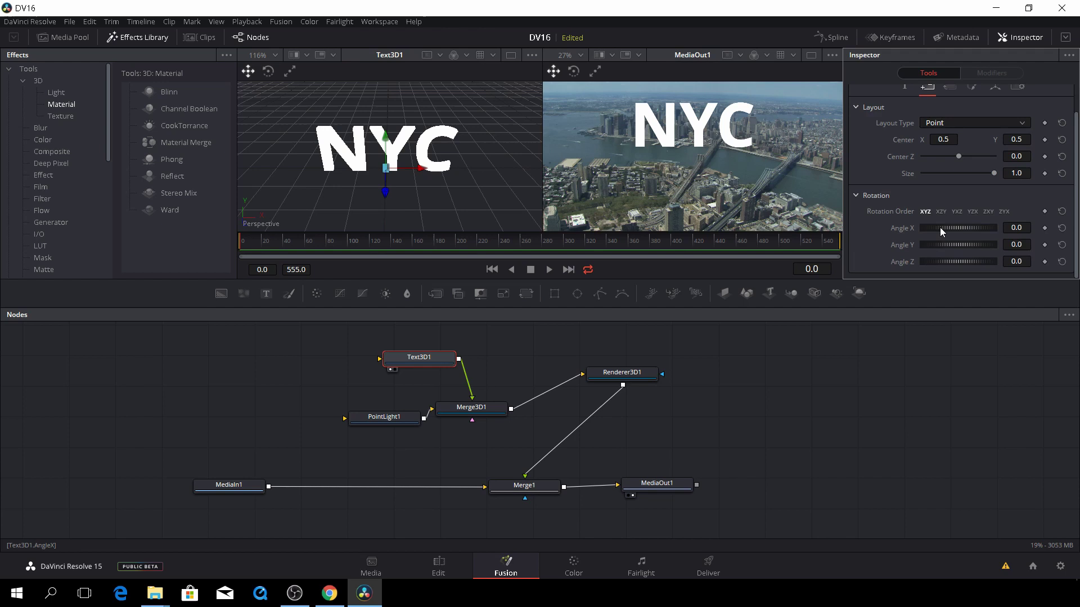
{"action": "left_click_drag", "start_coordinate": [940, 227], "coordinate": [943, 227]}
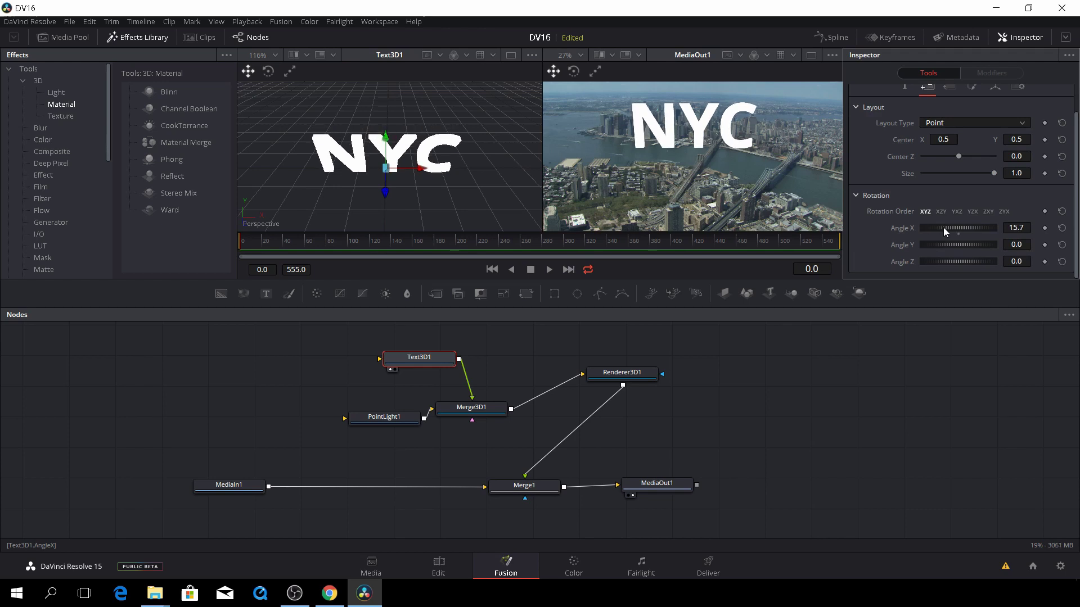
{"action": "double_click", "coordinate": [944, 228]}
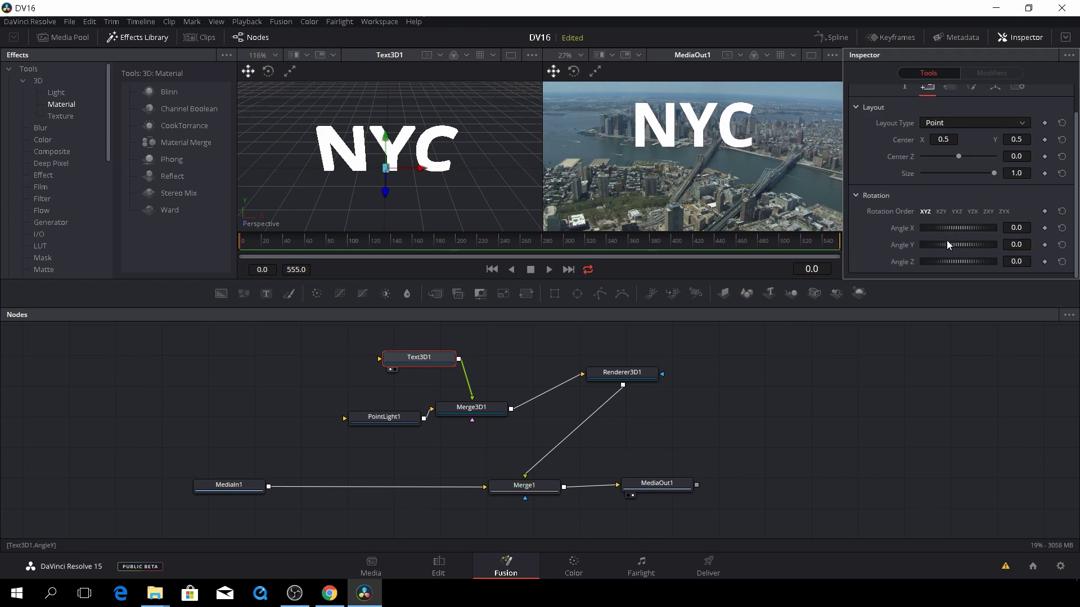
{"action": "mouse_move", "coordinate": [947, 241]}
{"action": "left_mouse_down"}
{"action": "mouse_move", "coordinate": [958, 241]}
{"action": "mouse_move", "coordinate": [949, 239]}
{"action": "left_mouse_up"}
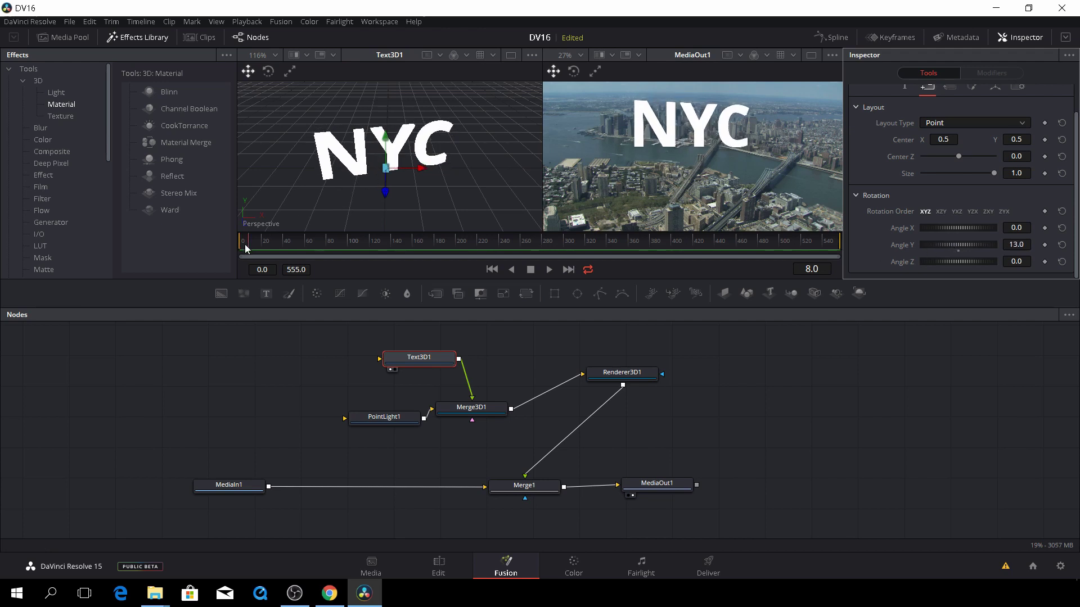
- Keyframe Angle Y at 13.0 on frame 0 and -20.9 on frame 100, then preview playback
{"action": "left_click_drag", "start_coordinate": [246, 248], "coordinate": [242, 248]}
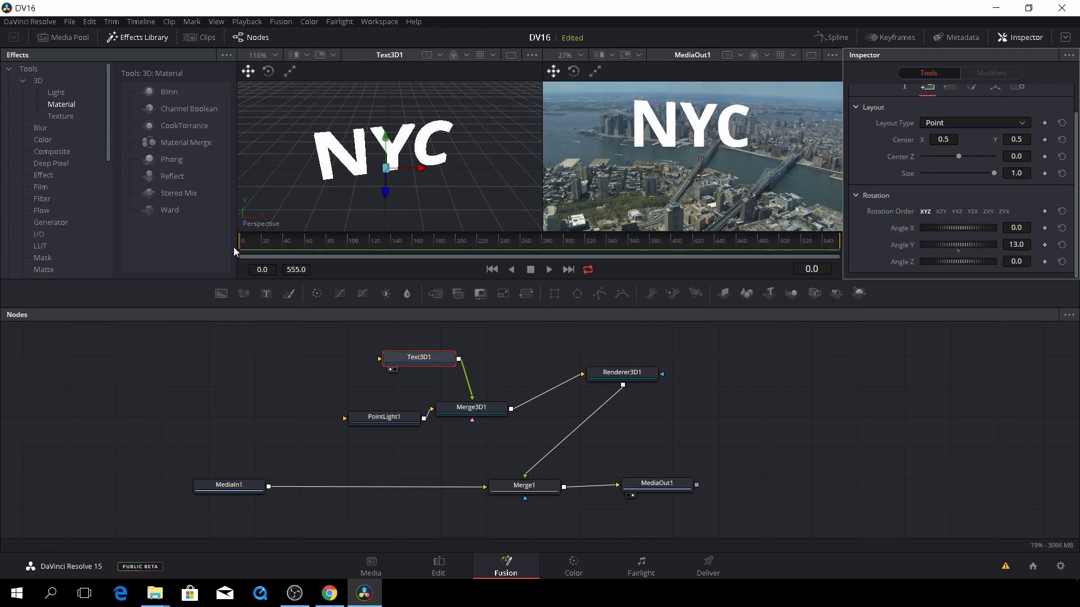
{"action": "left_click", "coordinate": [1044, 245]}
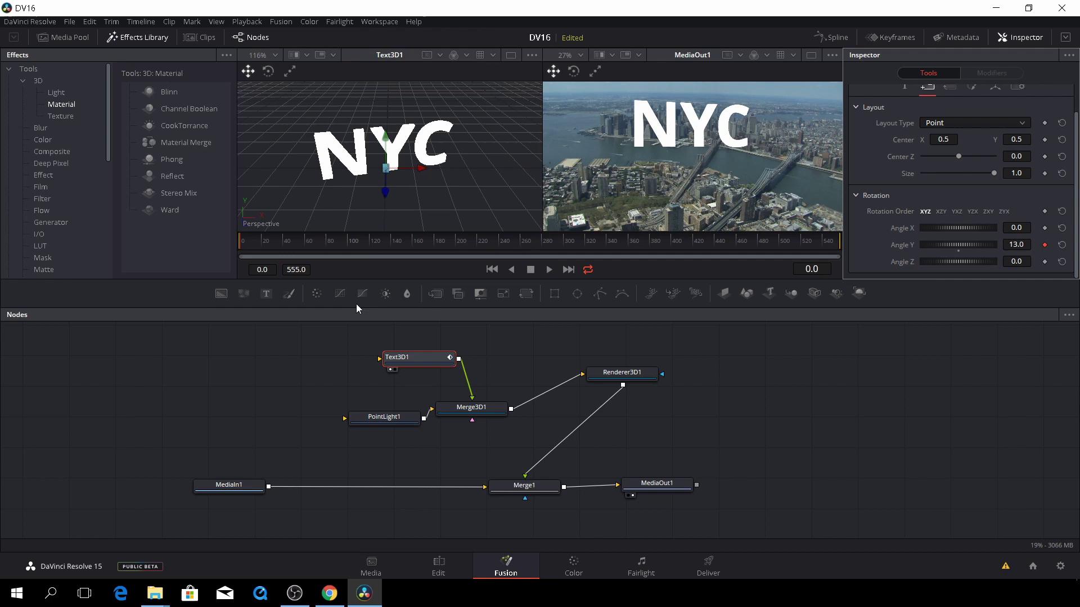
{"action": "left_click_drag", "start_coordinate": [247, 245], "coordinate": [349, 245]}
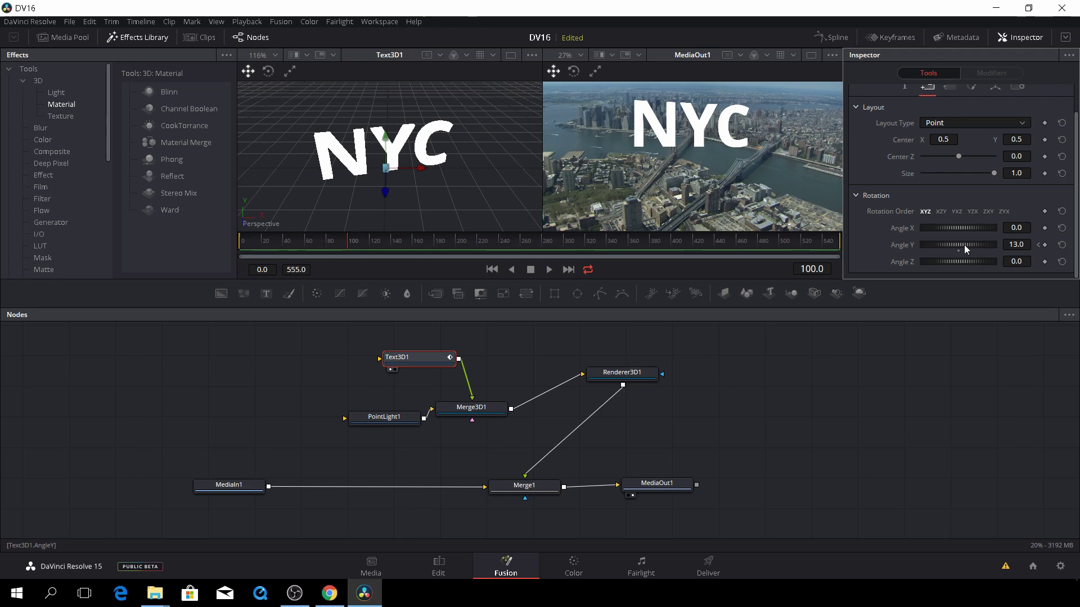
{"action": "left_click_drag", "start_coordinate": [964, 244], "coordinate": [956, 245]}
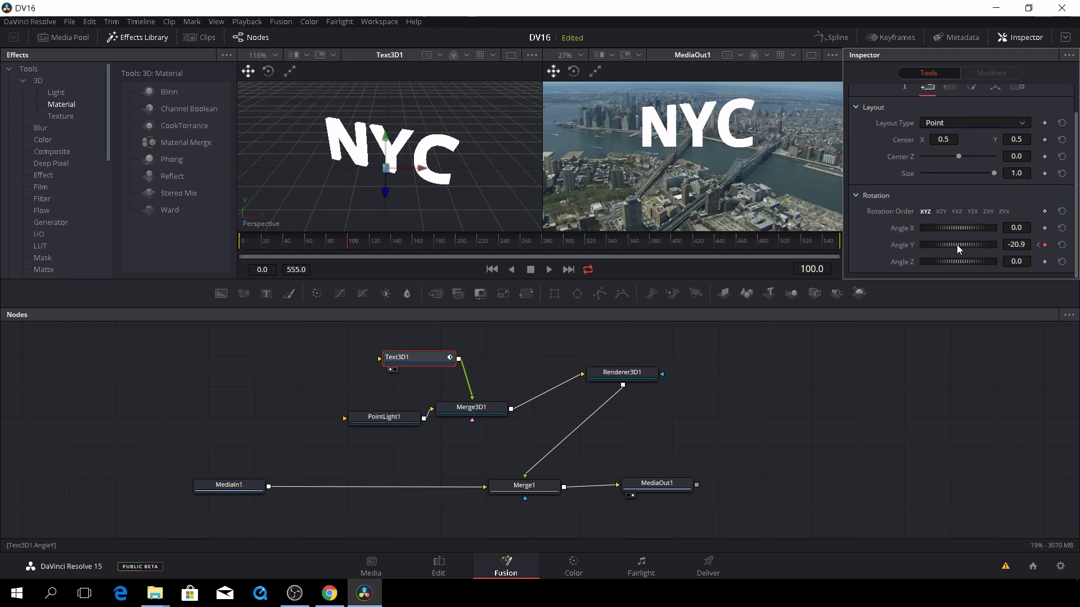
{"action": "left_click_drag", "start_coordinate": [323, 245], "coordinate": [235, 245]}
{"action": "key", "text": "space"}
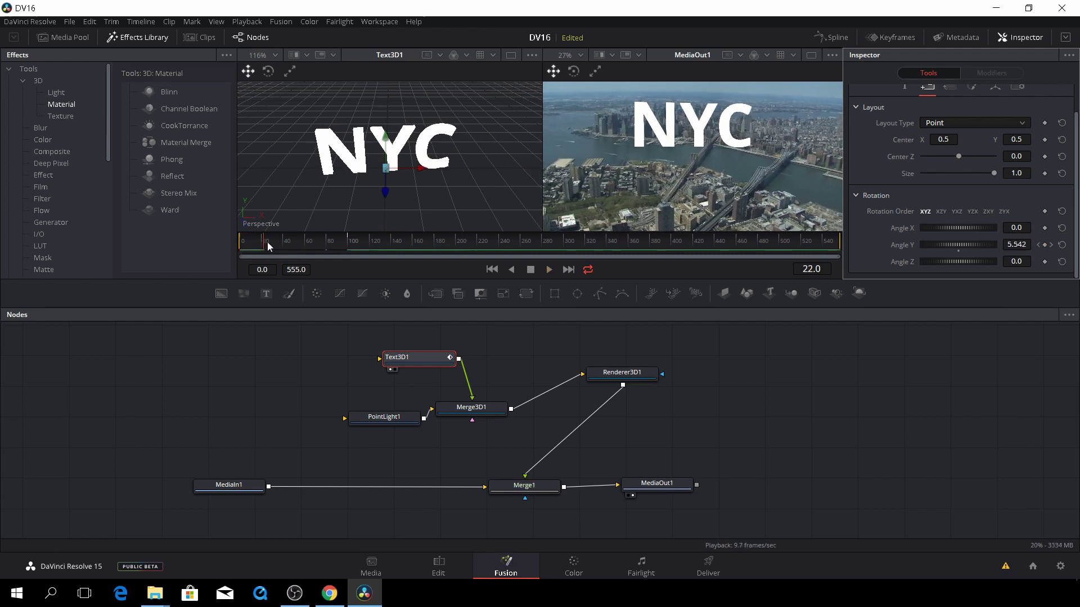
{"action": "left_click_drag", "start_coordinate": [268, 243], "coordinate": [248, 252]}
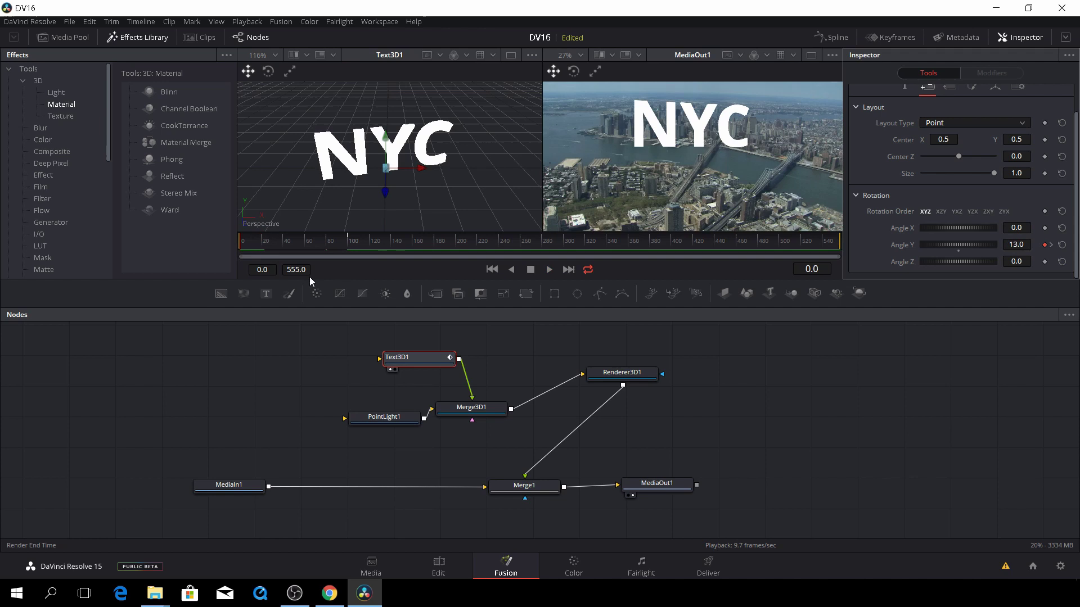
- Enable Lighting on Renderer3D1 so PointLight1 shades the NYC text
{"action": "left_click", "coordinate": [396, 419]}
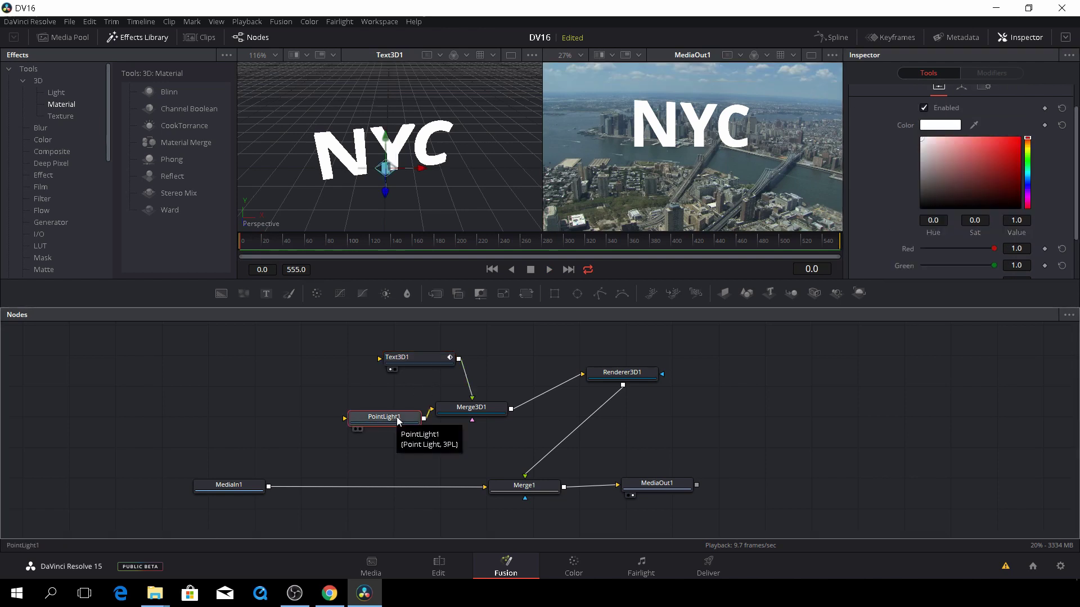
{"action": "key", "text": "1"}
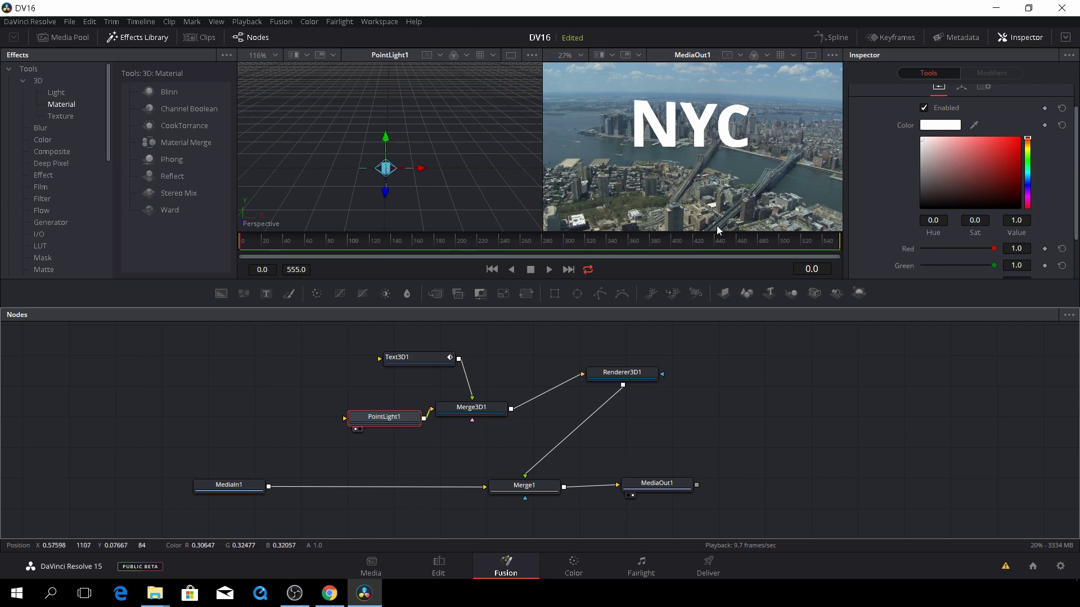
{"action": "left_click", "coordinate": [635, 375]}
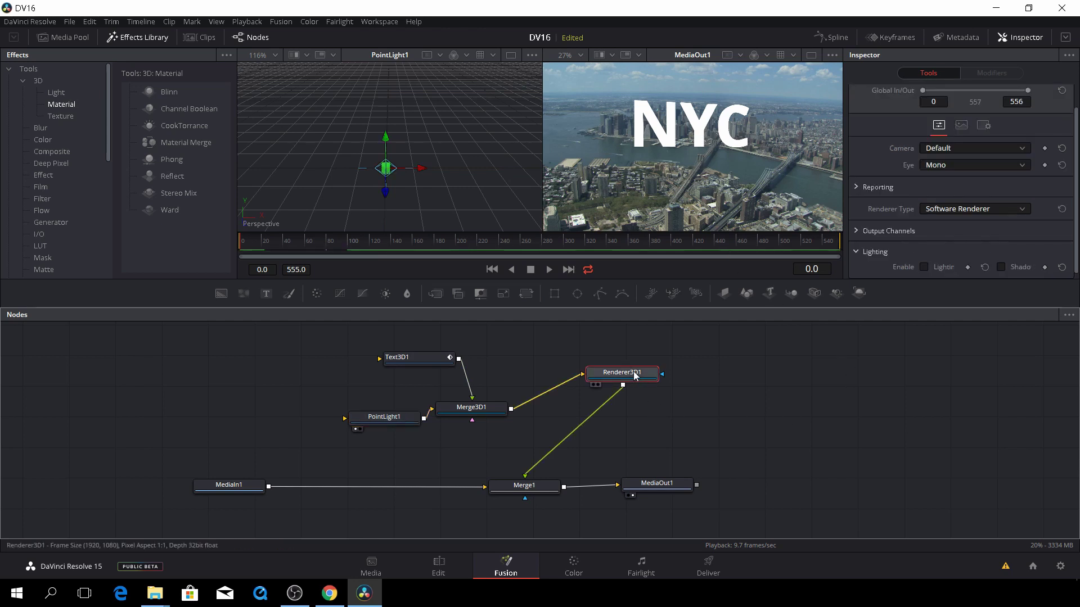
{"action": "left_click", "coordinate": [924, 266]}
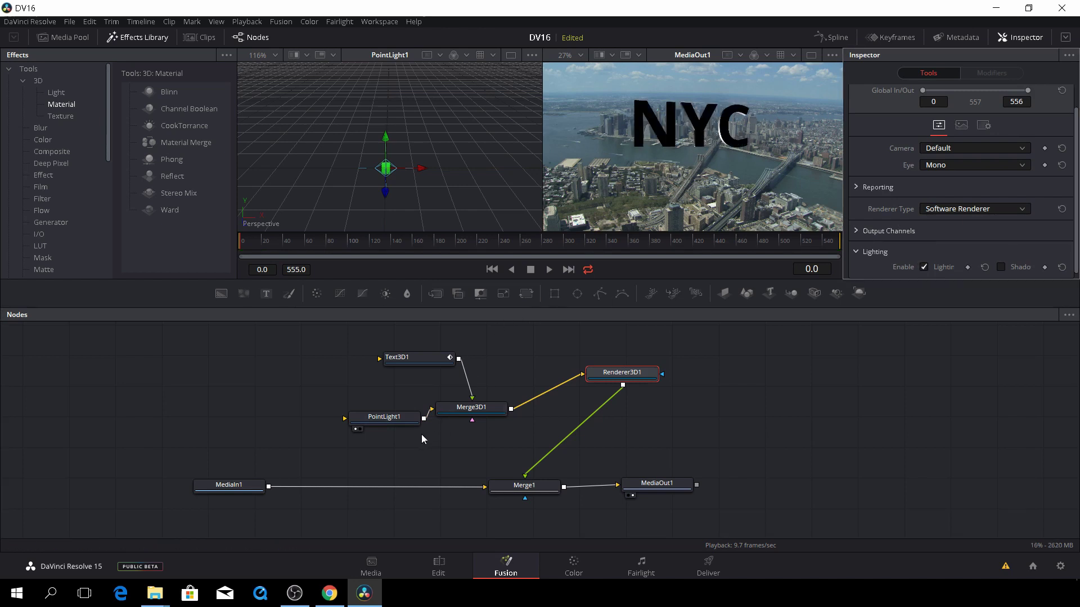
{"action": "left_click", "coordinate": [393, 418]}
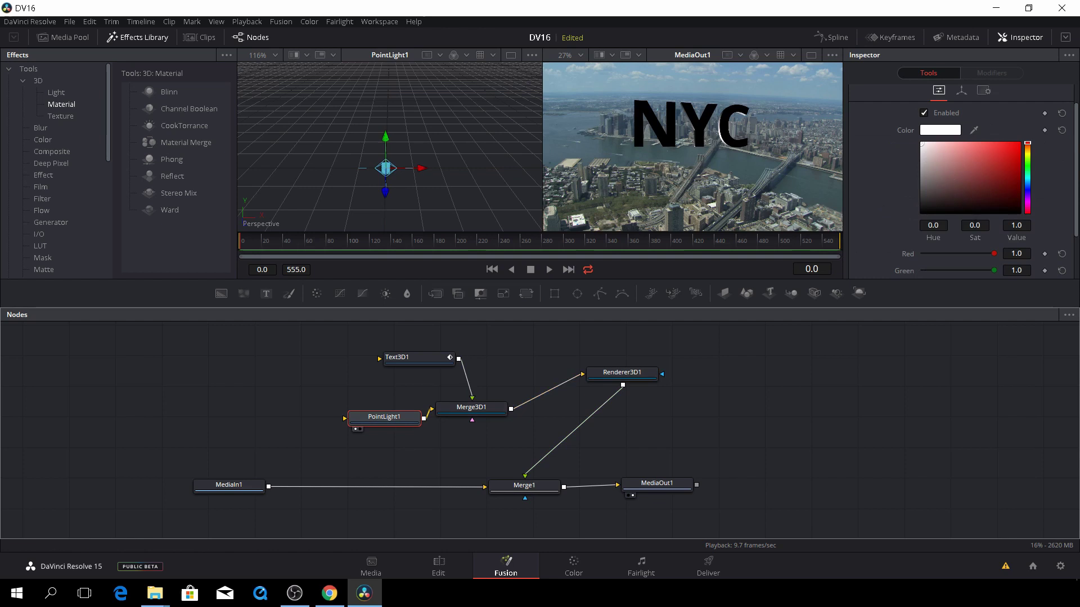
- Move PointLight1 to Y Offset 0.435 and Z Offset 0.72, then return to frame 0
{"action": "left_click", "coordinate": [960, 91]}
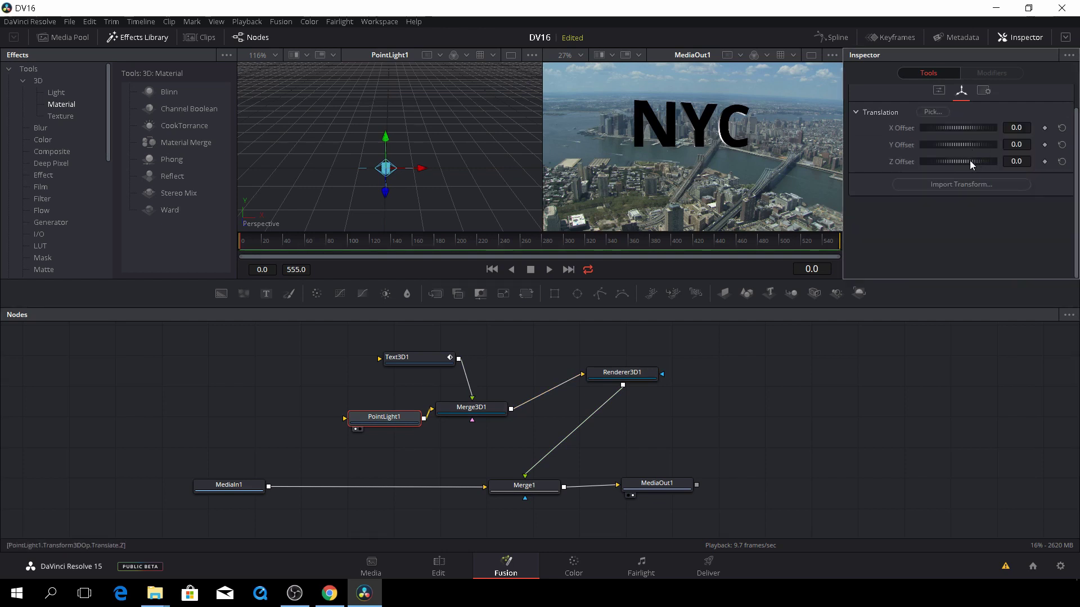
{"action": "mouse_move", "coordinate": [970, 160]}
{"action": "left_mouse_down"}
{"action": "mouse_move", "coordinate": [985, 163]}
{"action": "mouse_move", "coordinate": [969, 161]}
{"action": "mouse_move", "coordinate": [972, 142]}
{"action": "left_mouse_up"}
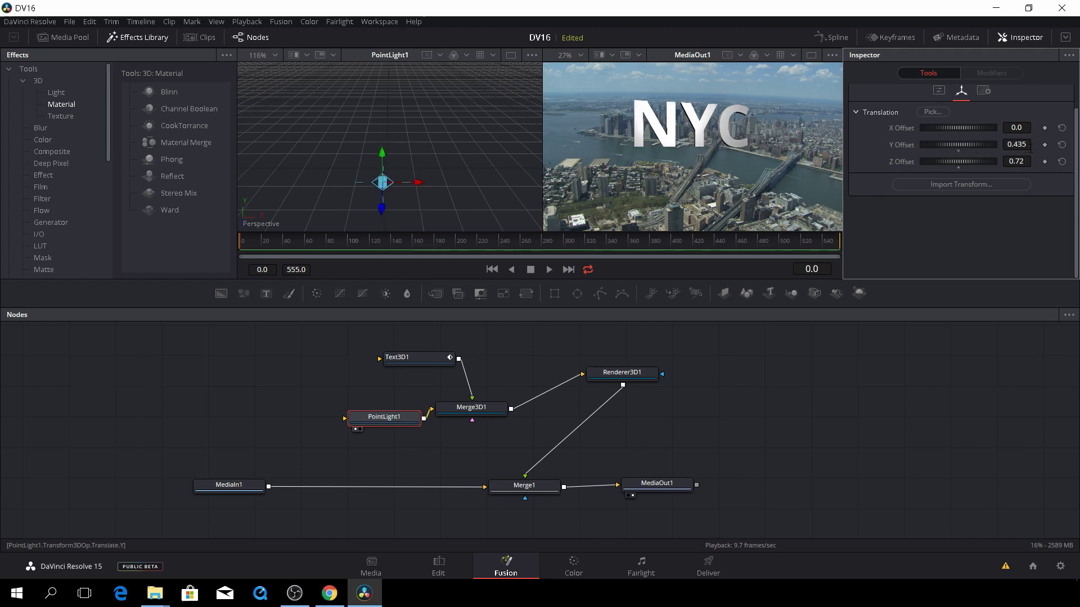
{"action": "left_click", "coordinate": [396, 240]}
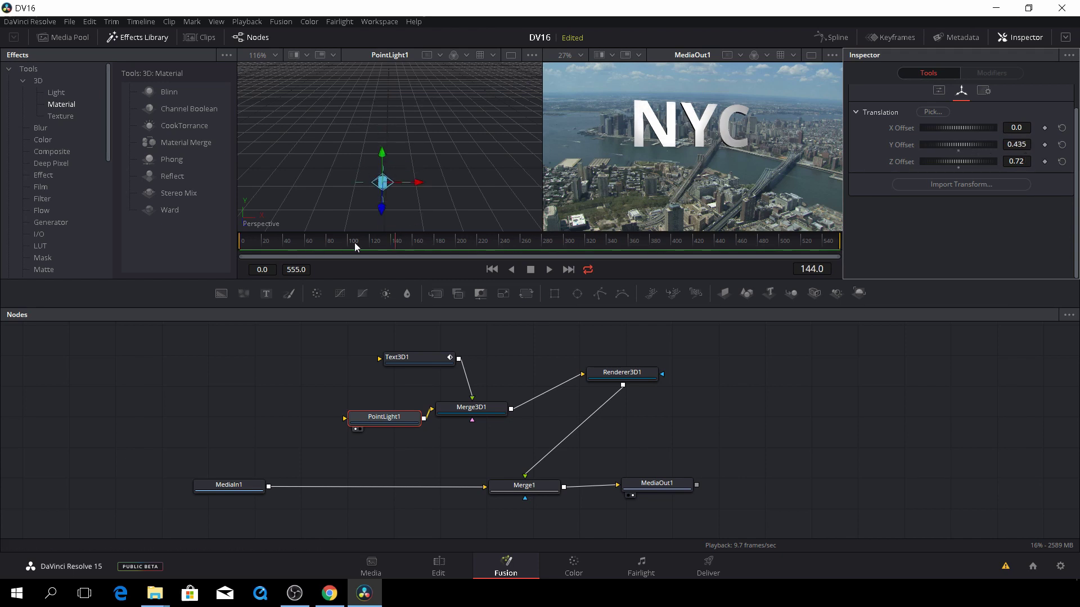
{"action": "left_click_drag", "start_coordinate": [354, 242], "coordinate": [229, 244]}
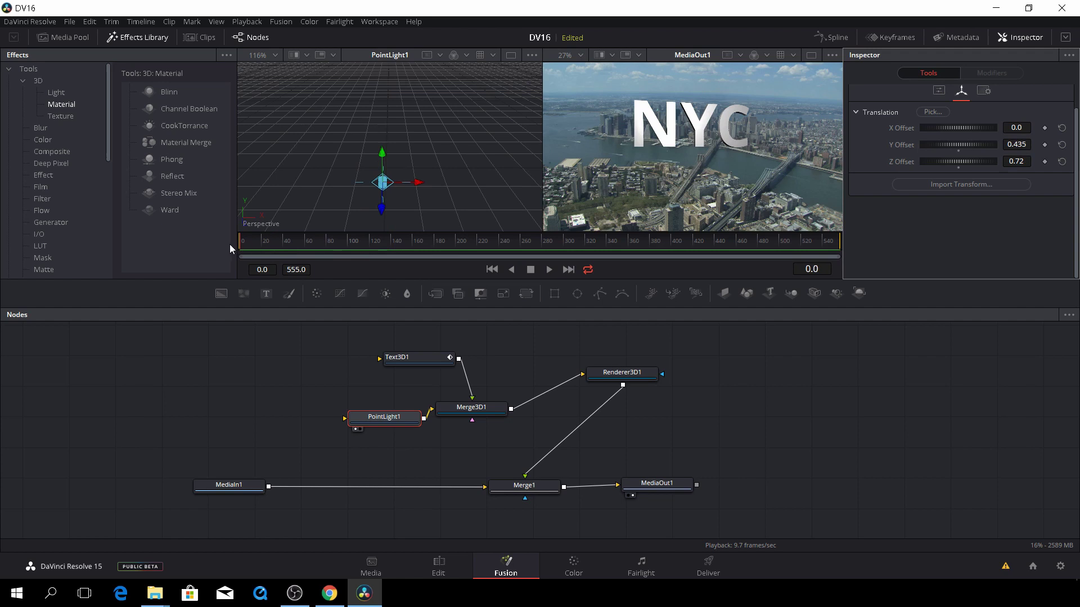
- Keyframe the point light's Y and Z at frame 0, then raise Y to 0.522 at frame 102
{"action": "left_click", "coordinate": [1045, 161]}
{"action": "left_click", "coordinate": [1045, 144]}
{"action": "left_click_drag", "start_coordinate": [256, 245], "coordinate": [397, 246]}
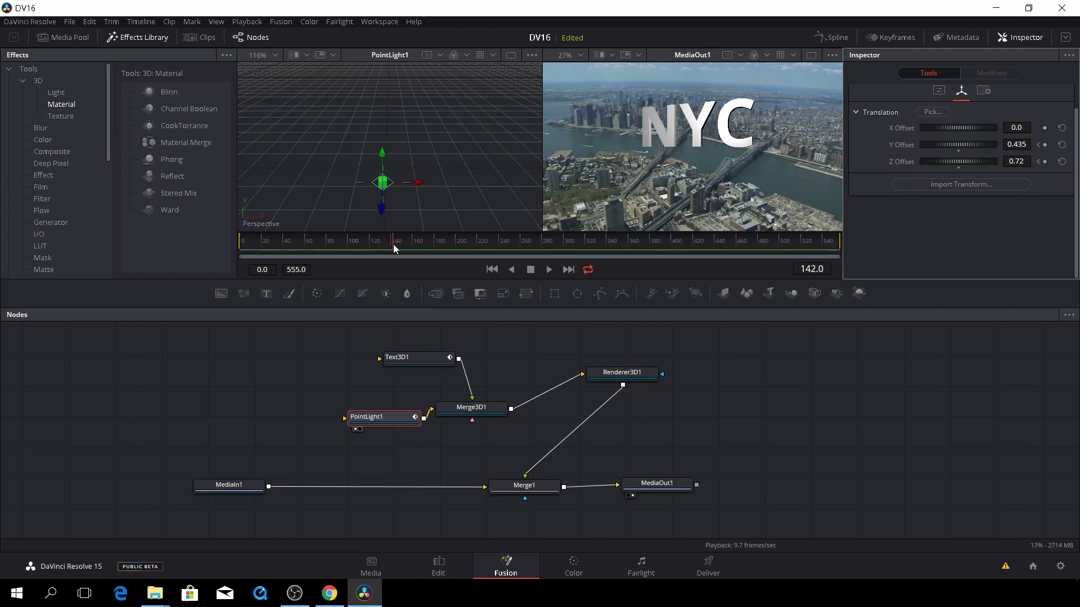
{"action": "left_click_drag", "start_coordinate": [393, 244], "coordinate": [350, 246]}
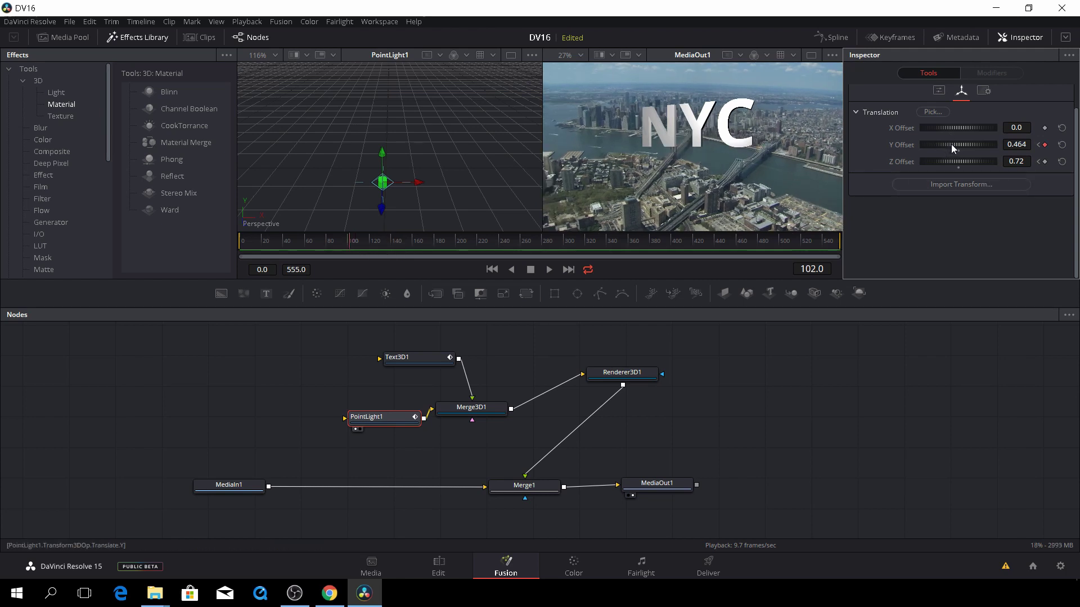
{"action": "left_click_drag", "start_coordinate": [951, 144], "coordinate": [974, 133]}
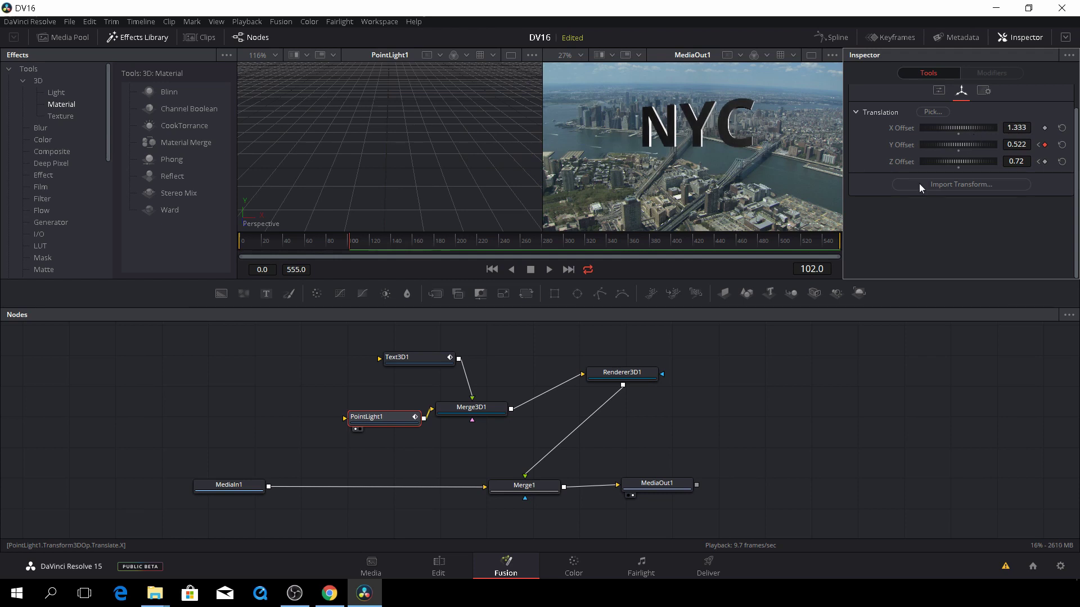
{"action": "left_click_drag", "start_coordinate": [345, 249], "coordinate": [233, 249]}
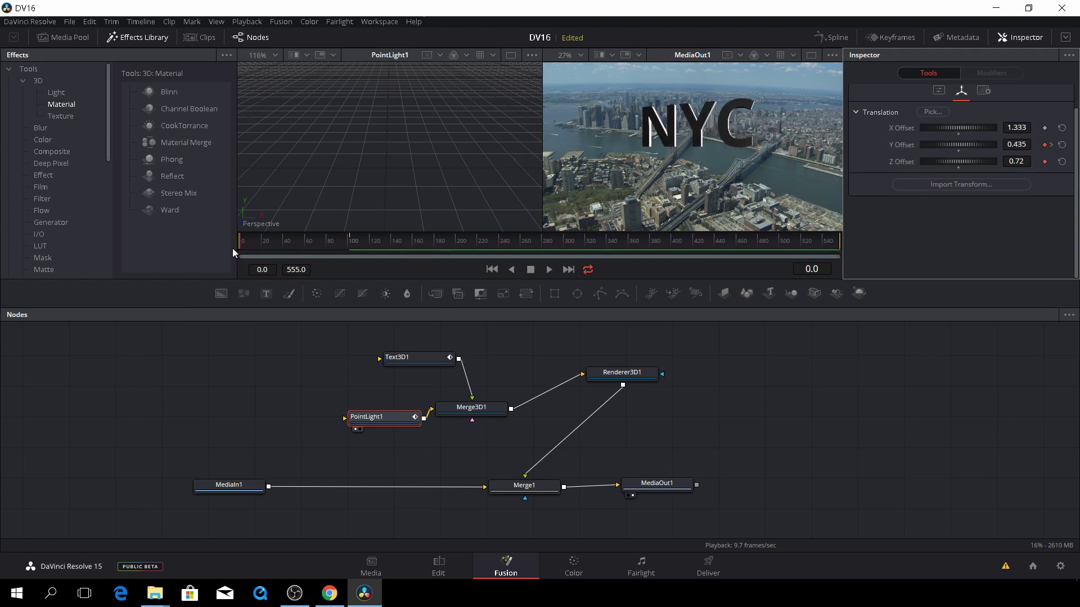
{"action": "key", "text": "space"}
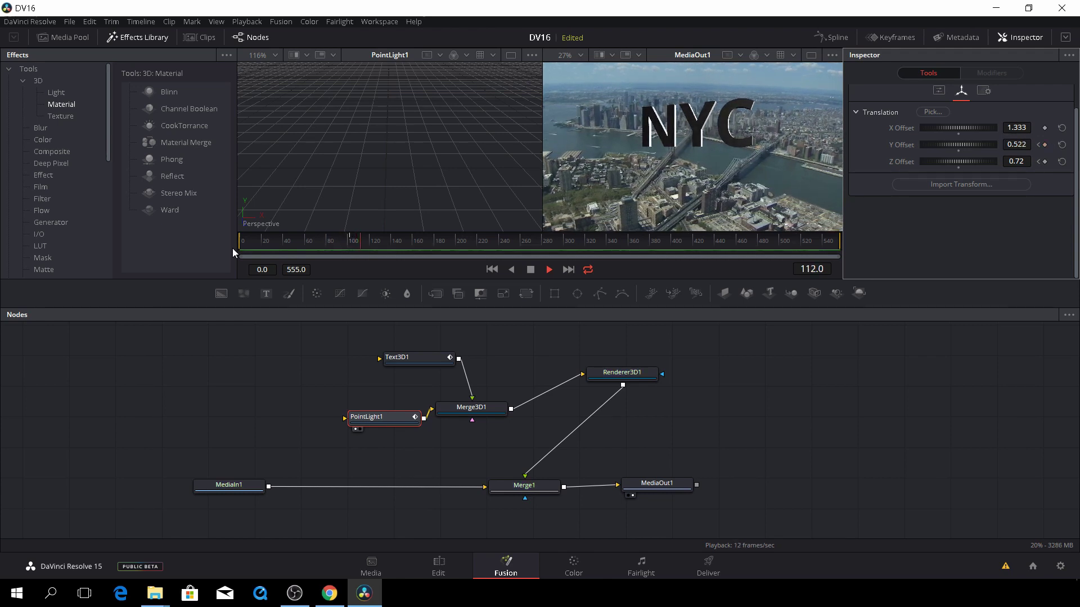
{"action": "key", "text": "space"}
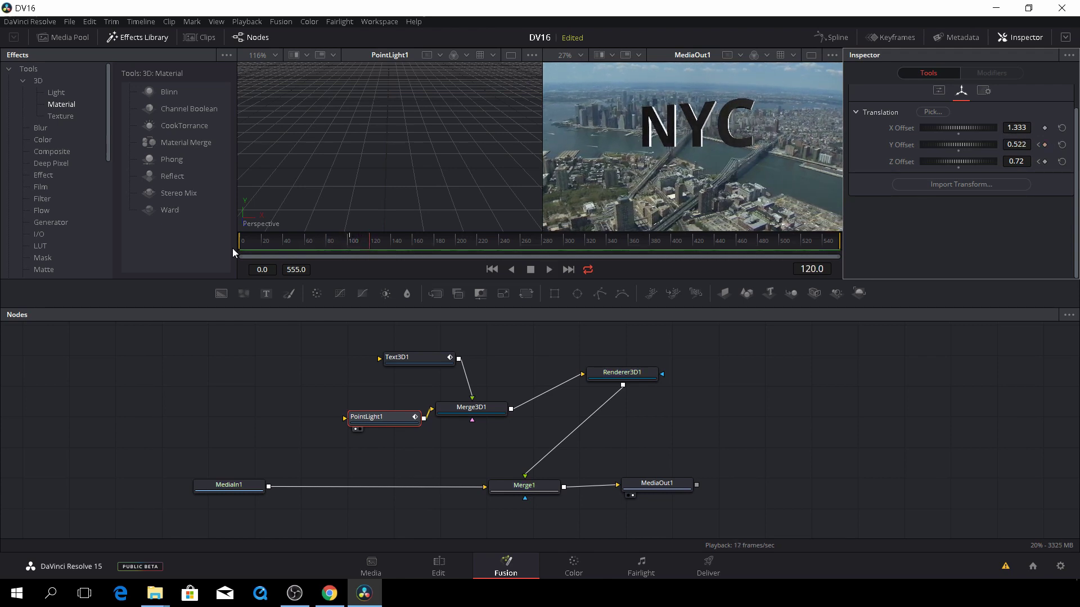